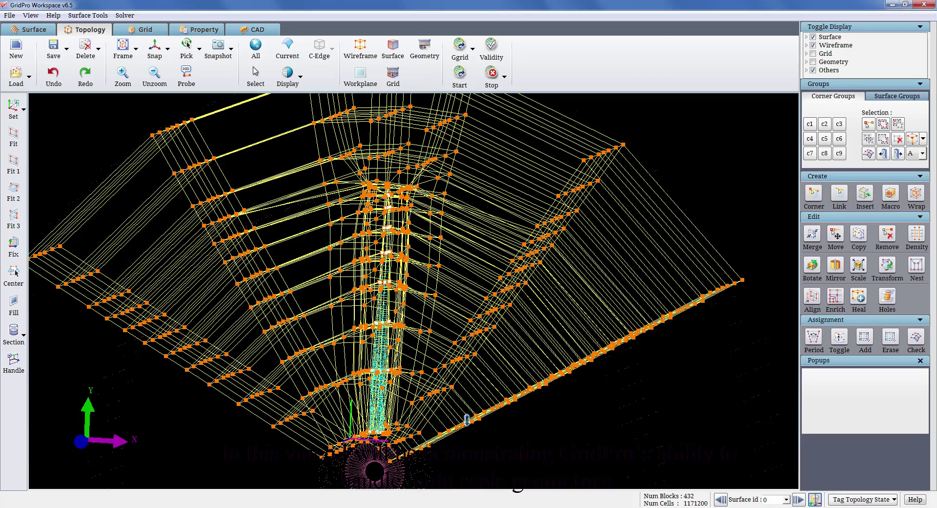
Step: Inspect the base wind turbine topology, check the corners assigned to the blade surface and view them along the blade
drag(401, 425, 567, 212)
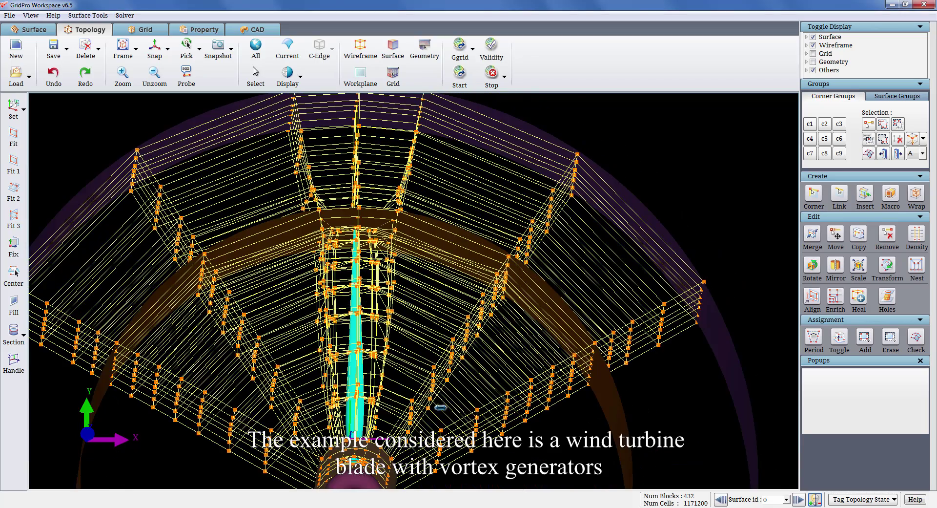
drag(440, 407, 469, 374)
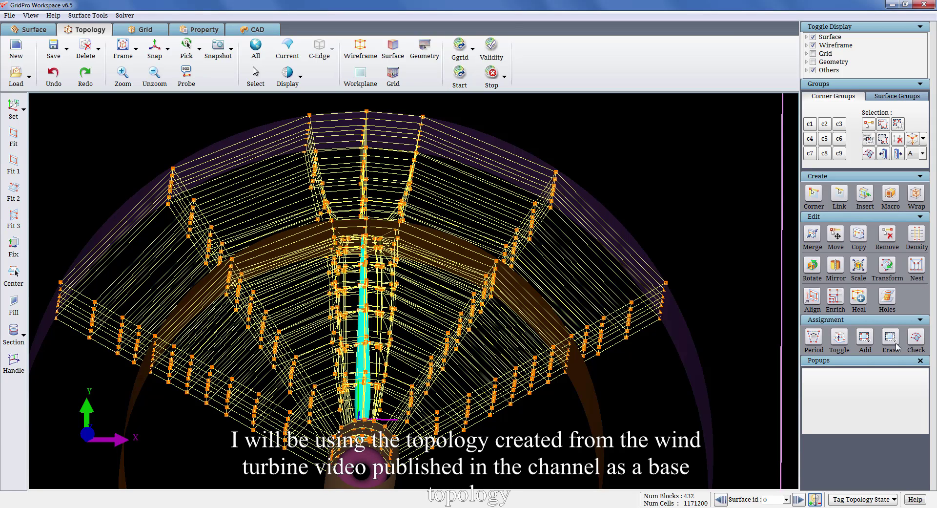
click(918, 337)
middle_drag(326, 246, 398, 363)
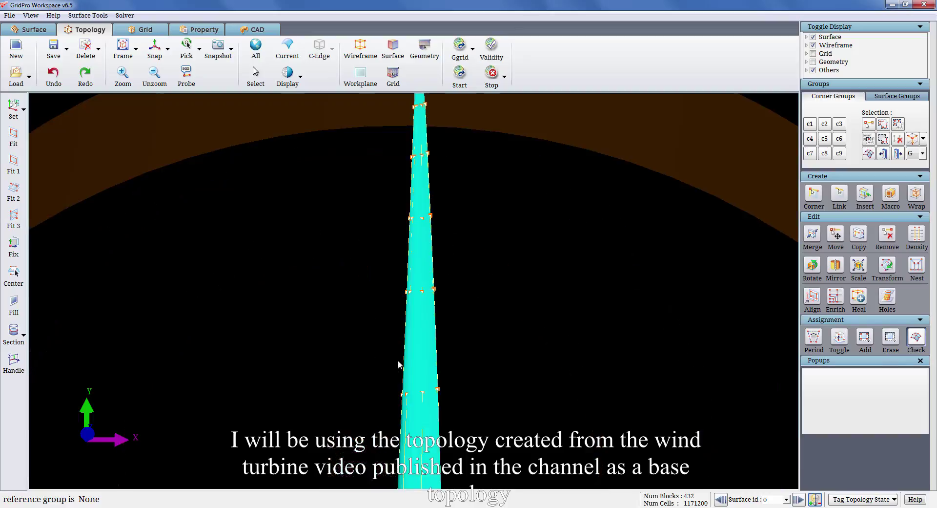
right_click(408, 345)
click(437, 350)
drag(468, 370, 575, 407)
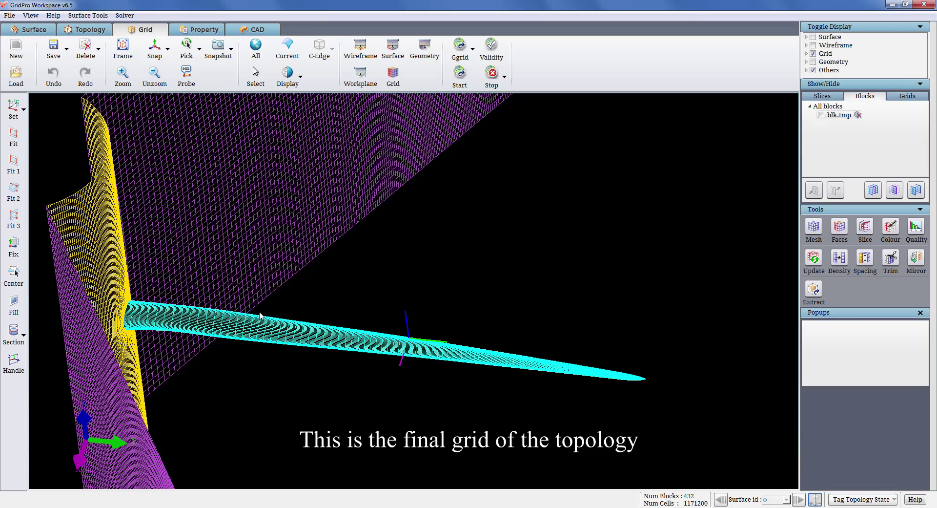
Step: Examine the final grid of the base topology on the hub and along the blade surface
drag(260, 315, 233, 391)
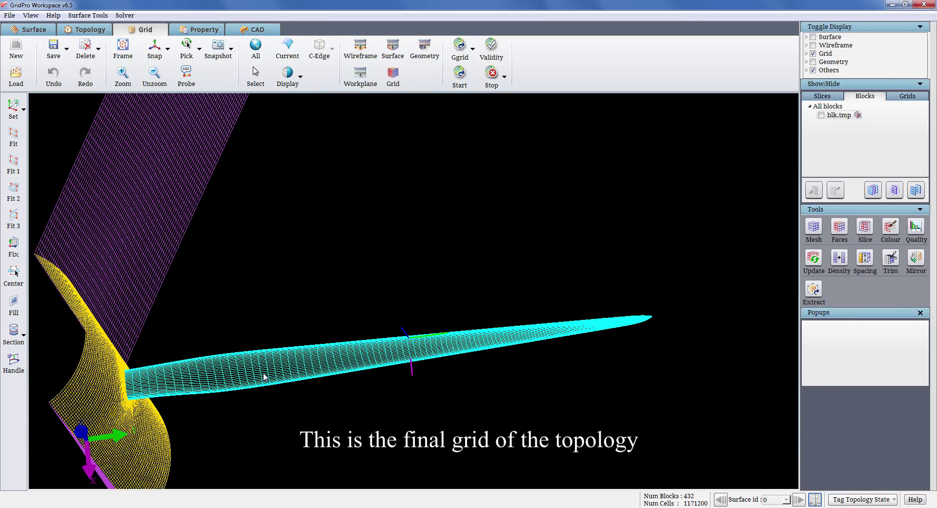
drag(119, 300, 645, 412)
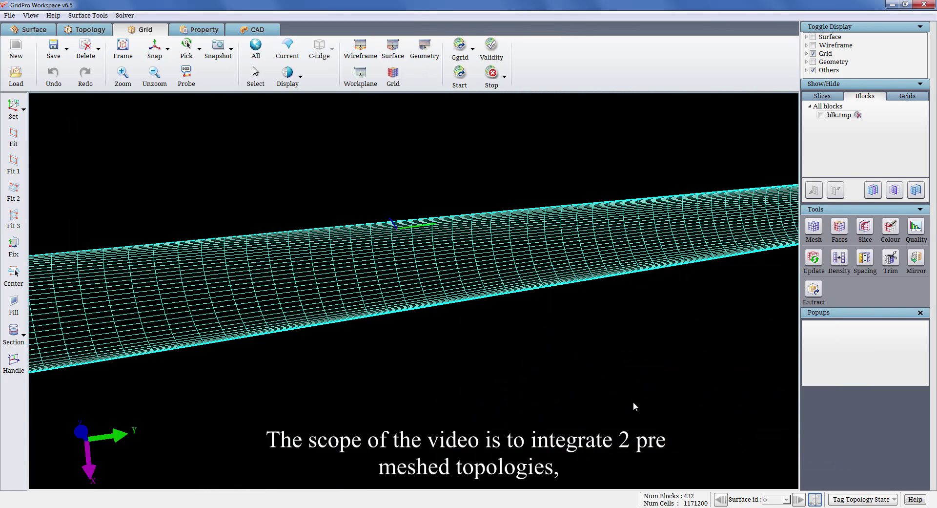
middle_drag(633, 403, 496, 388)
drag(496, 392, 361, 403)
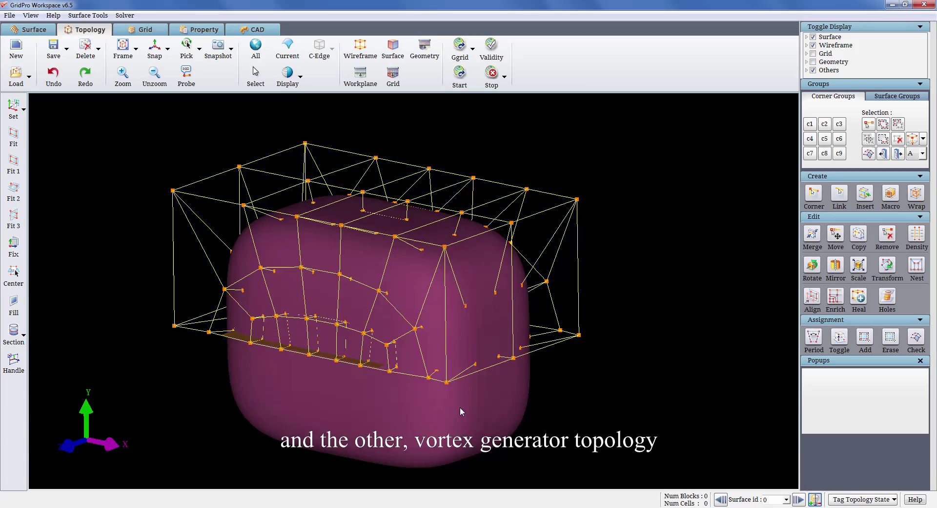
Step: Examine the wireframe blocking around the single vortex generator from several sides
drag(460, 409, 357, 397)
right_click(392, 387)
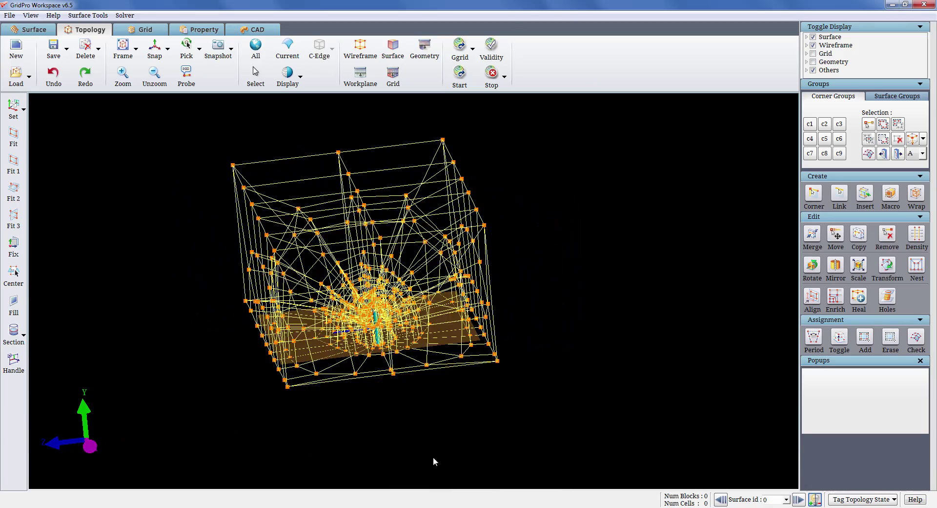
drag(433, 458, 274, 419)
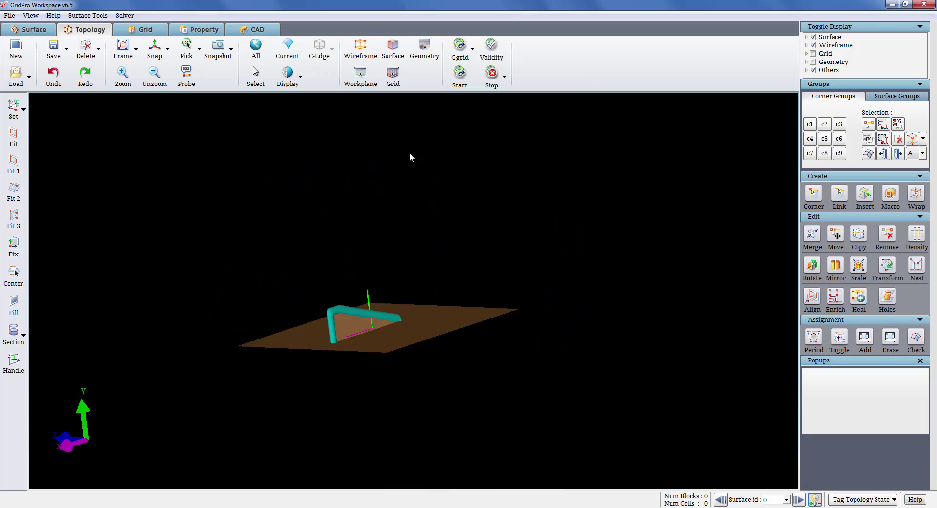
Step: Hide the wireframe and the enclosing teal surface, centre the rotation on the vortex generator, and examine its geometry
click(361, 47)
drag(469, 424, 421, 441)
middle_drag(310, 286, 429, 372)
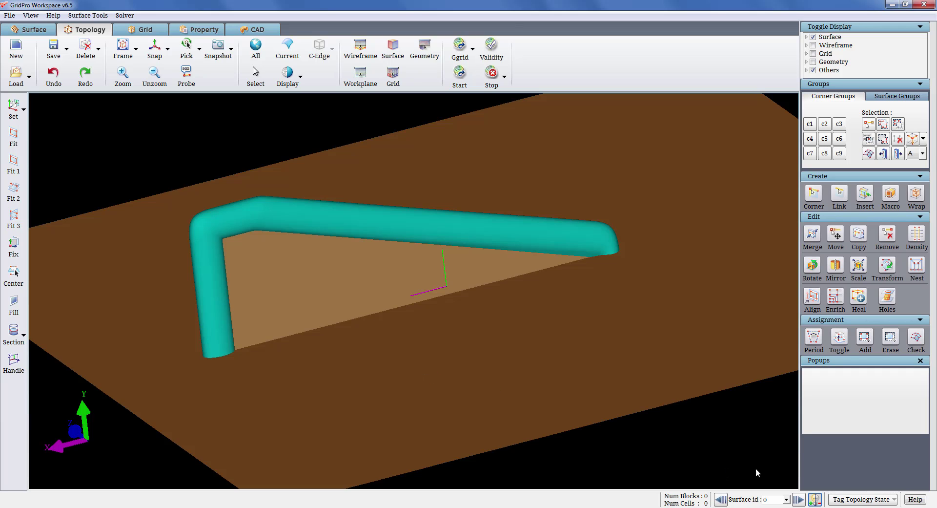
click(814, 499)
right_click(419, 250)
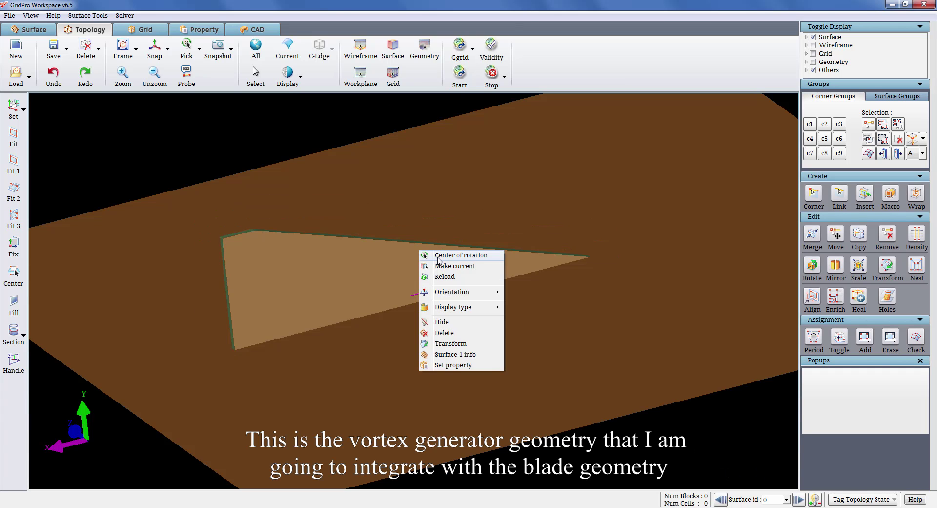
click(440, 257)
mouse_move(599, 383)
mouse_down()
mouse_move(579, 388)
mouse_move(576, 347)
mouse_up()
drag(717, 330, 384, 412)
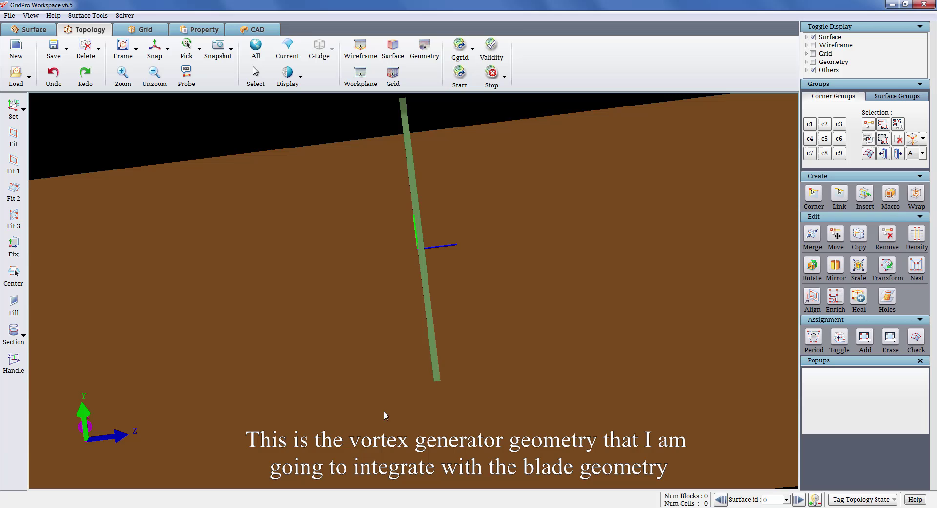
drag(441, 361, 672, 318)
drag(489, 419, 684, 380)
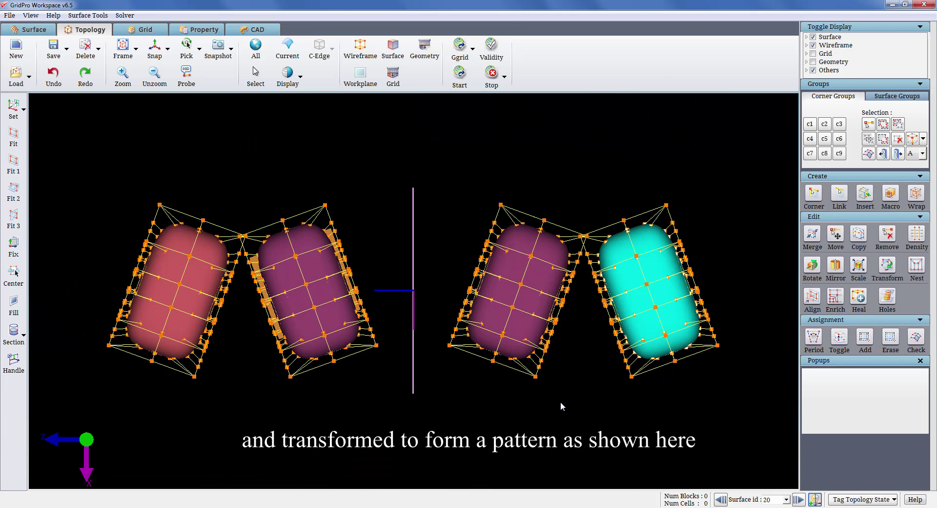
Step: Examine the pattern of four vortex generator topologies, hiding the current enclosing surface to inspect the blocking inside it
drag(561, 401, 297, 493)
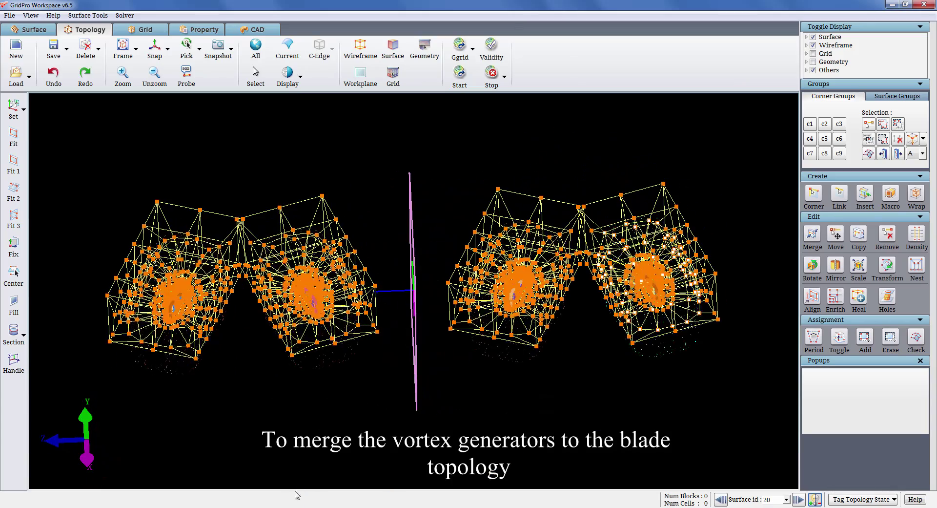
click(814, 499)
drag(707, 342, 571, 249)
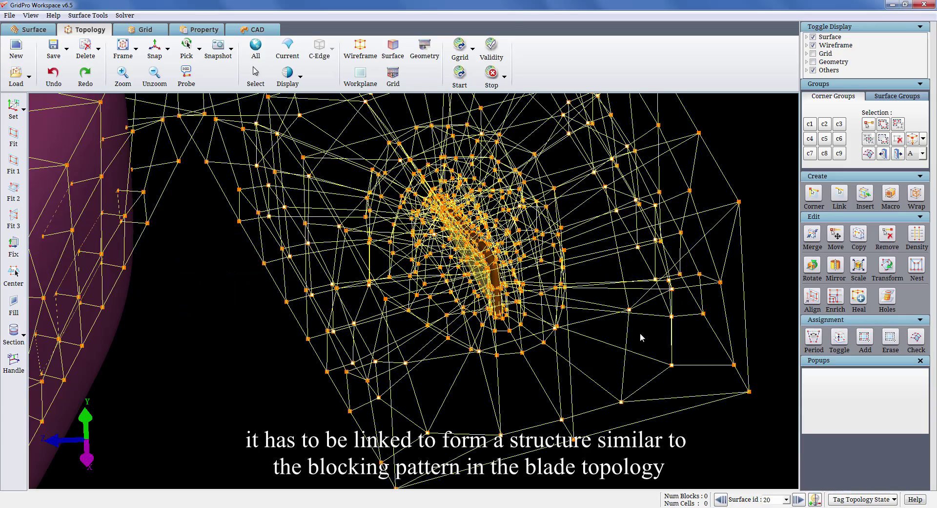
scroll(640, 332, down, 8)
middle_drag(574, 381, 717, 372)
scroll(651, 382, down, 2)
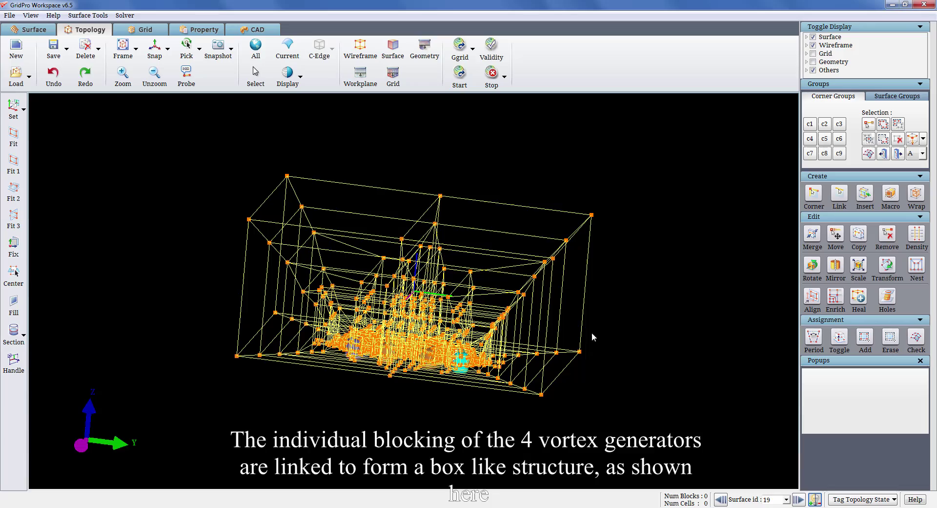
Step: Examine the box-like structure linking the four vortex generator blockings, using corner group c3
drag(544, 396, 419, 430)
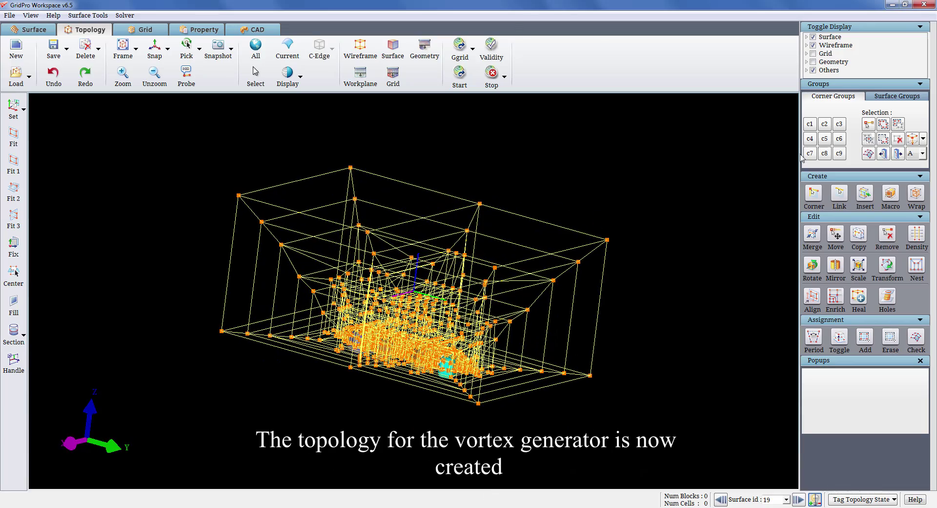
click(839, 124)
drag(631, 153, 484, 155)
drag(231, 373, 665, 350)
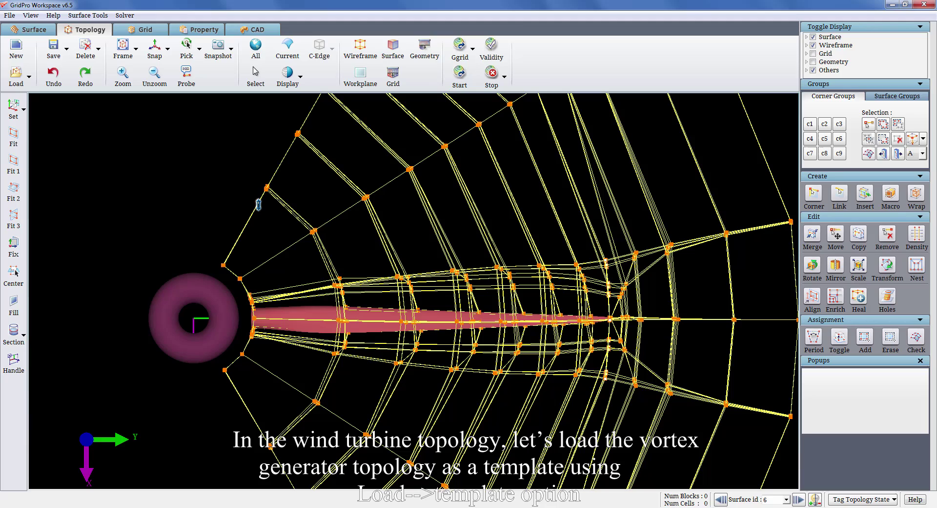
Step: Choose step2.vg_pair_macro.fra as the topology template to load, with the corner group and surface group both set to All
click(30, 79)
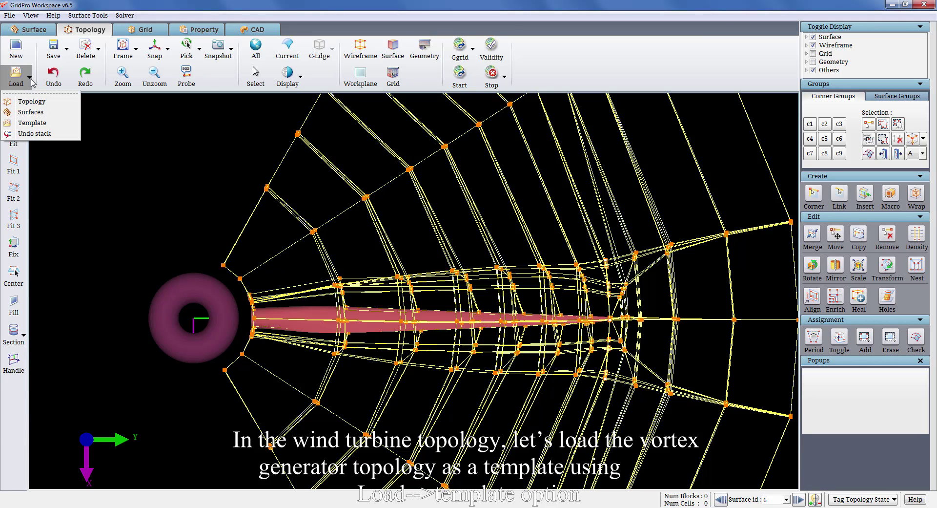
click(33, 124)
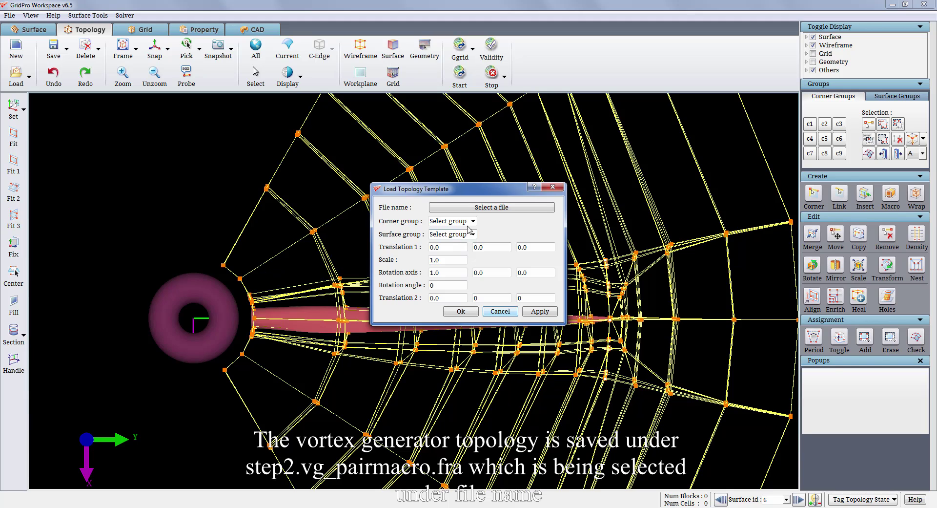
click(490, 207)
double_click(501, 274)
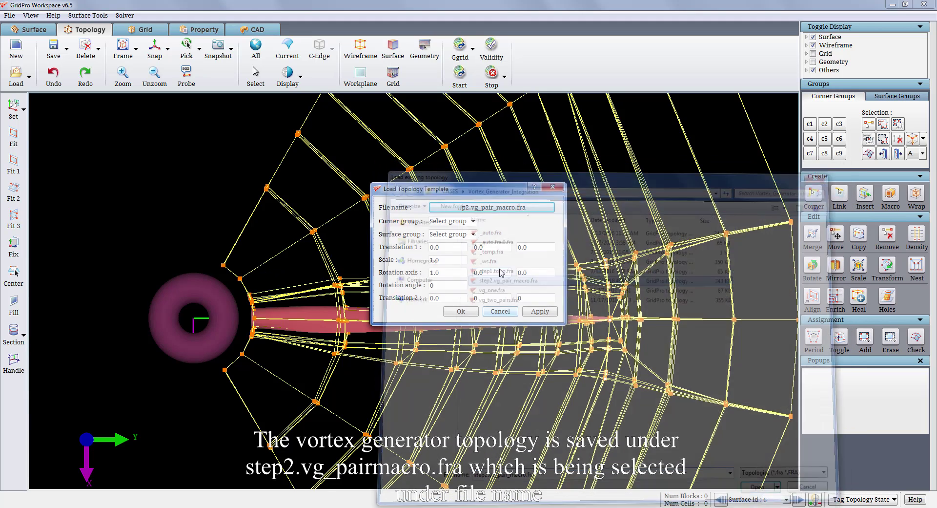
click(473, 220)
click(466, 238)
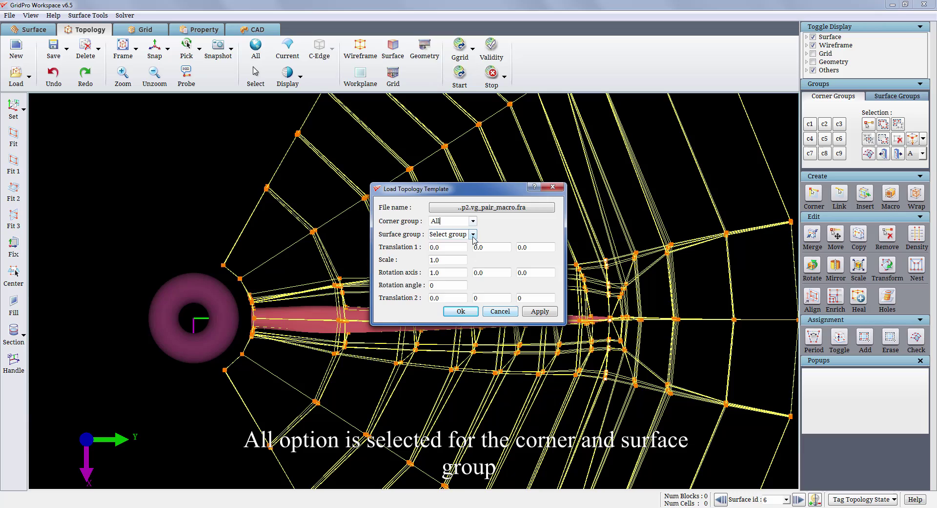
click(473, 235)
click(448, 251)
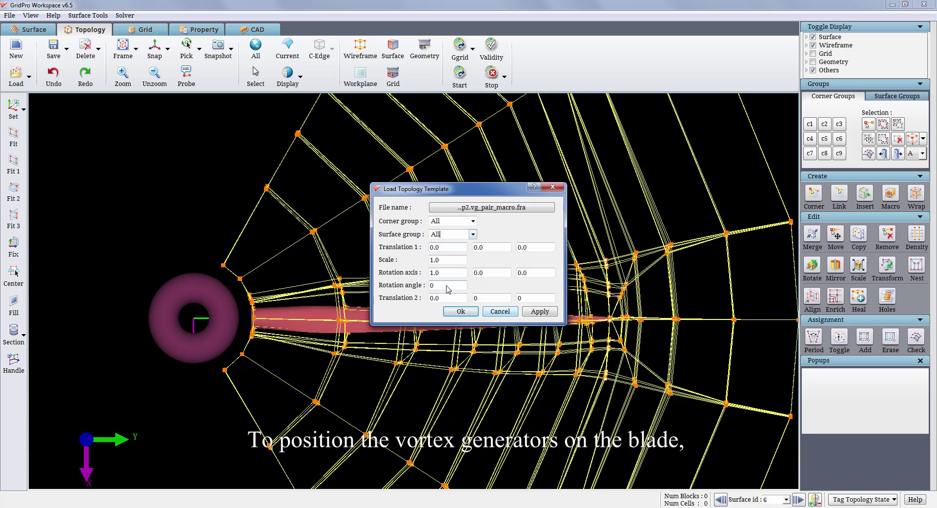
Step: Load the template with a rotation angle of -2.65 and Translation 2 set to 15000 in Y and 887 in Z
click(433, 286)
drag(432, 288, 425, 289)
text(-2.65)
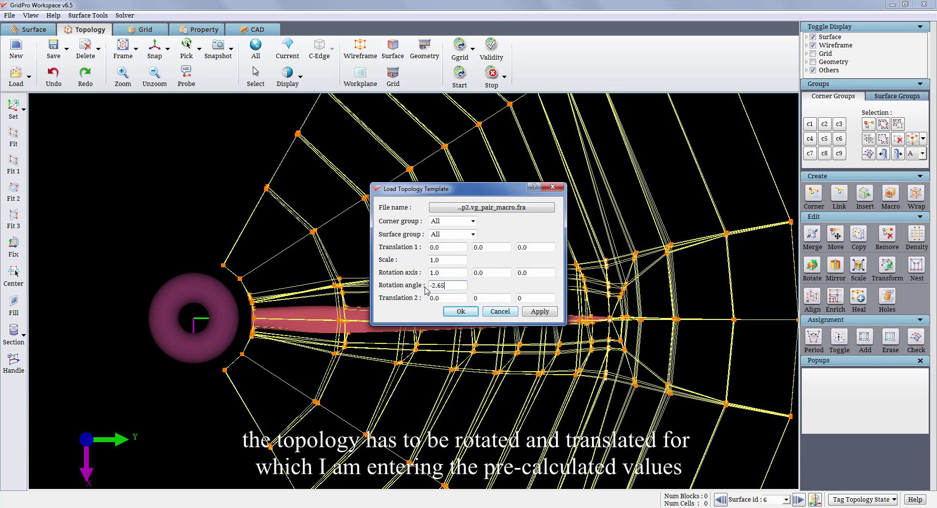
click(476, 297)
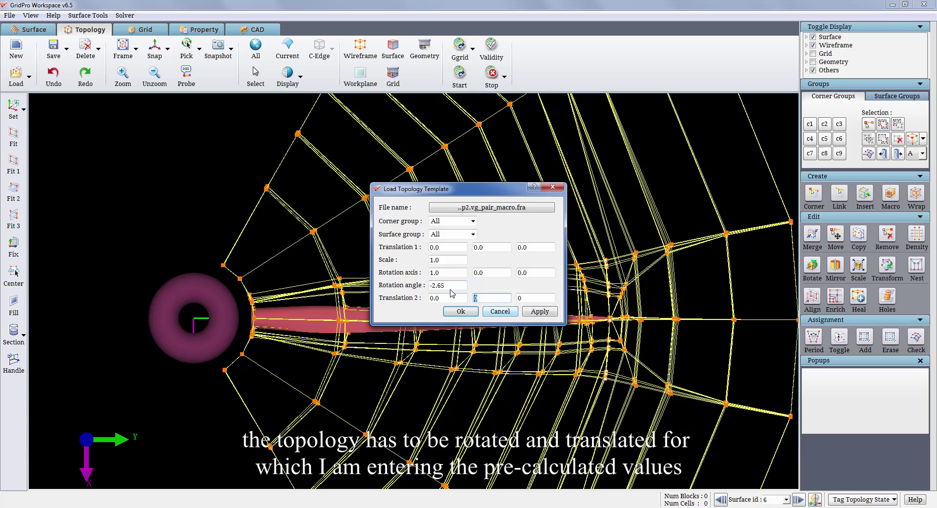
text(15000)
drag(528, 296, 509, 296)
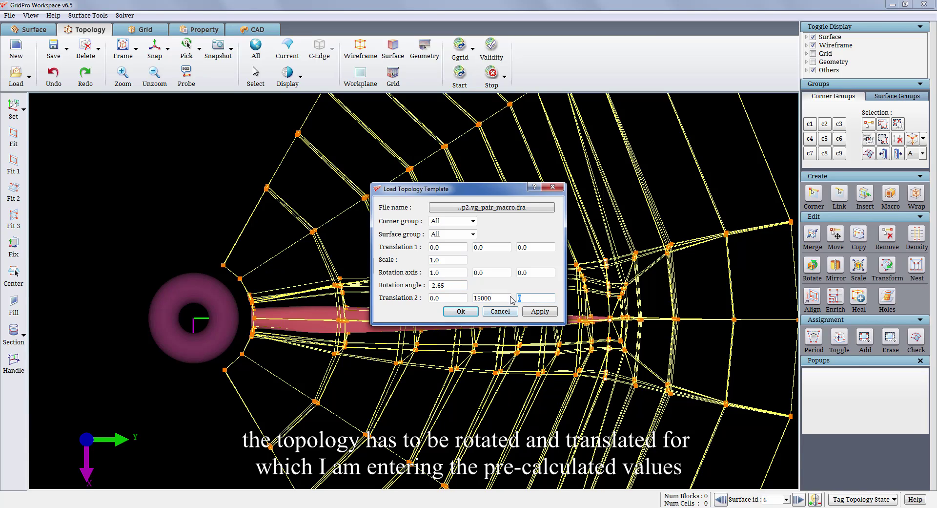
text(887)
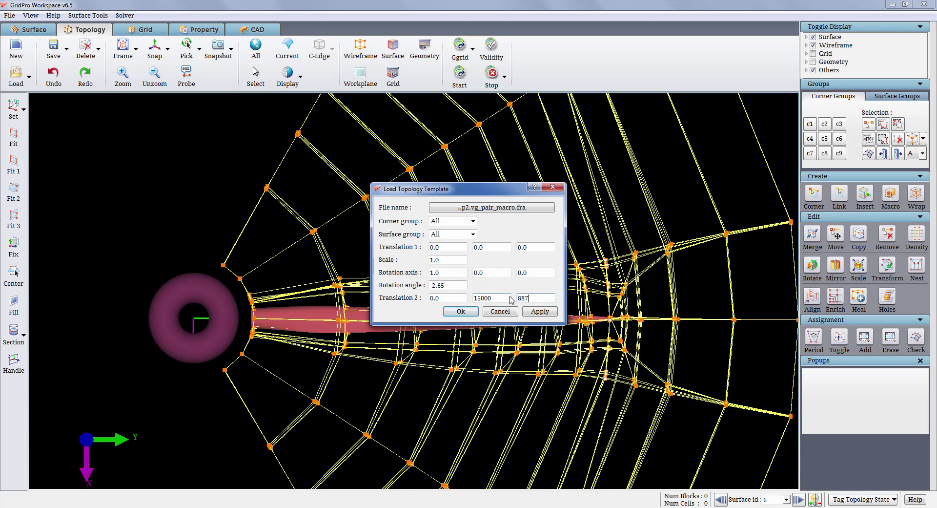
click(460, 311)
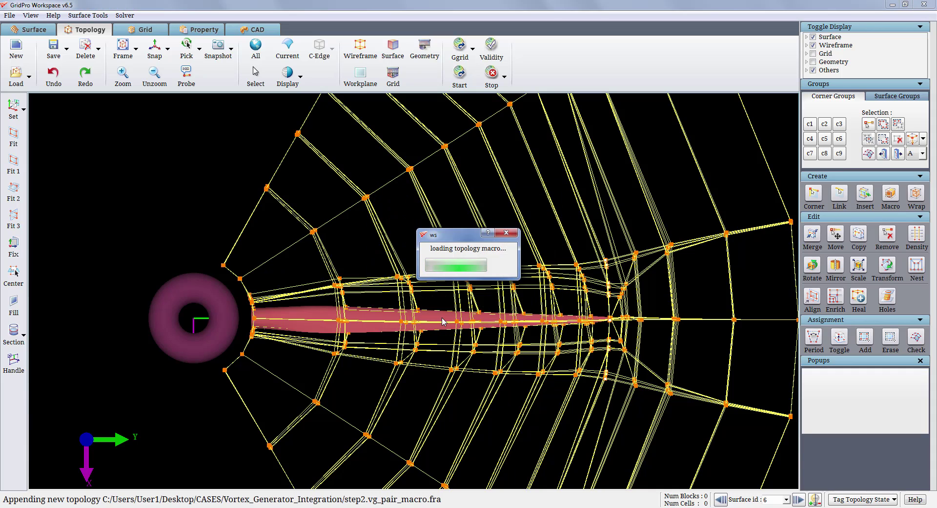
Step: Centre the rotation on a corner of the loaded vortex generator topology and inspect its placement on the blade
drag(424, 272, 481, 316)
right_click(477, 278)
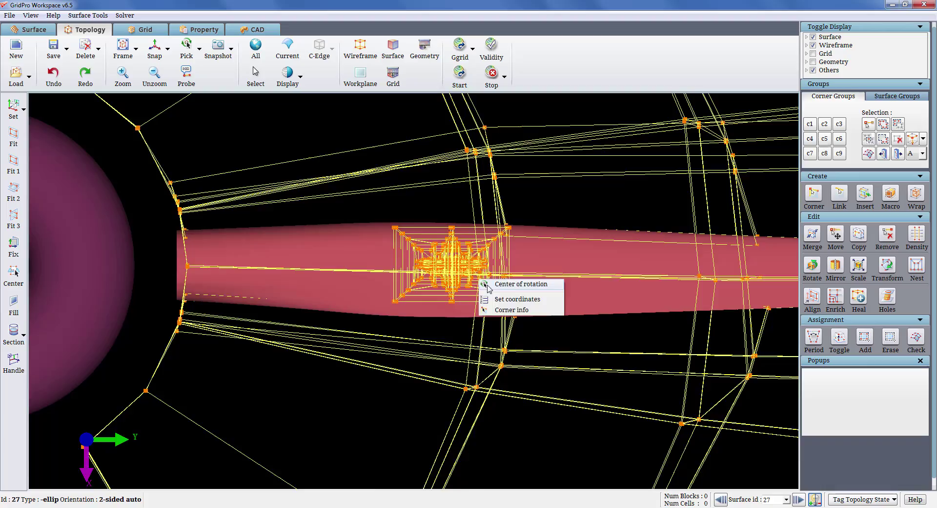
click(507, 286)
drag(539, 341, 569, 278)
scroll(552, 391, up, 1)
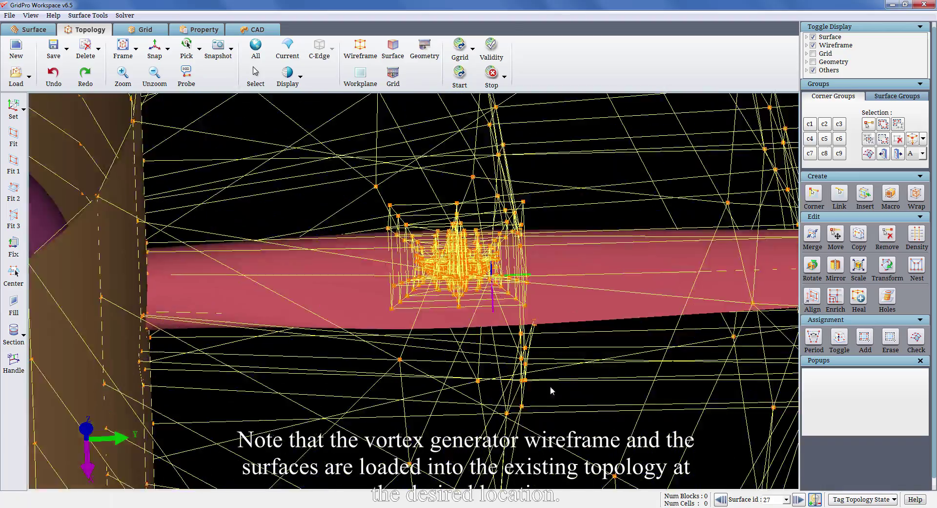
drag(552, 391, 592, 176)
scroll(548, 344, up, 1)
middle_drag(547, 344, 389, 198)
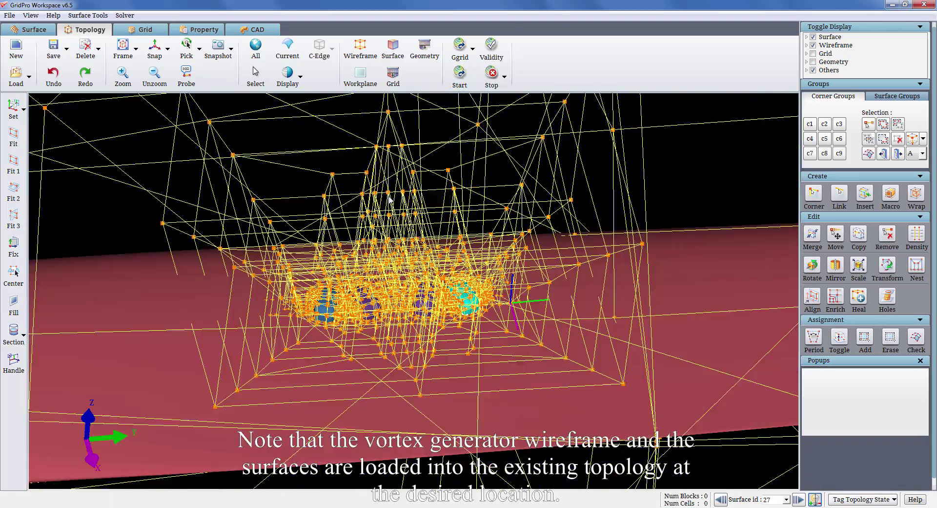
Step: Hide the wireframe and the current enclosing surface to inspect the vortex generator positioned on the blade
click(365, 56)
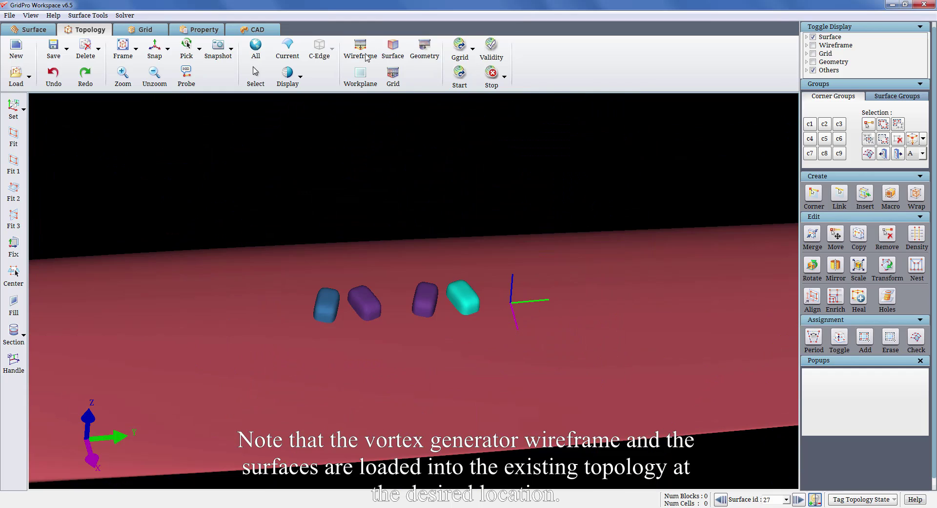
drag(260, 393, 142, 308)
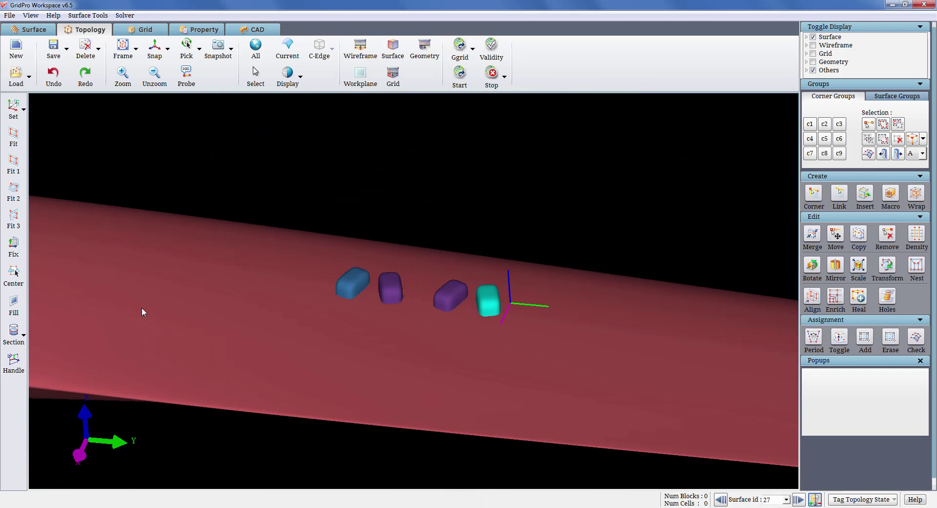
click(814, 498)
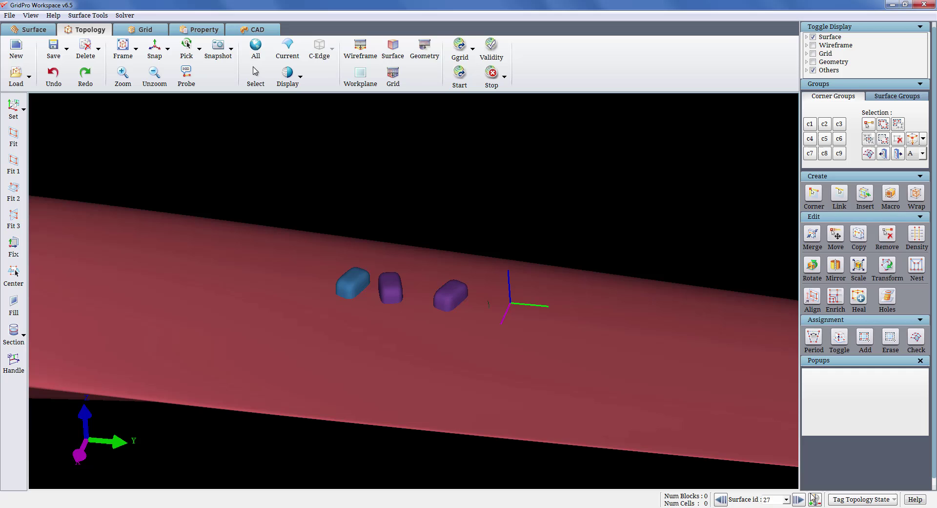
middle_drag(434, 266, 495, 351)
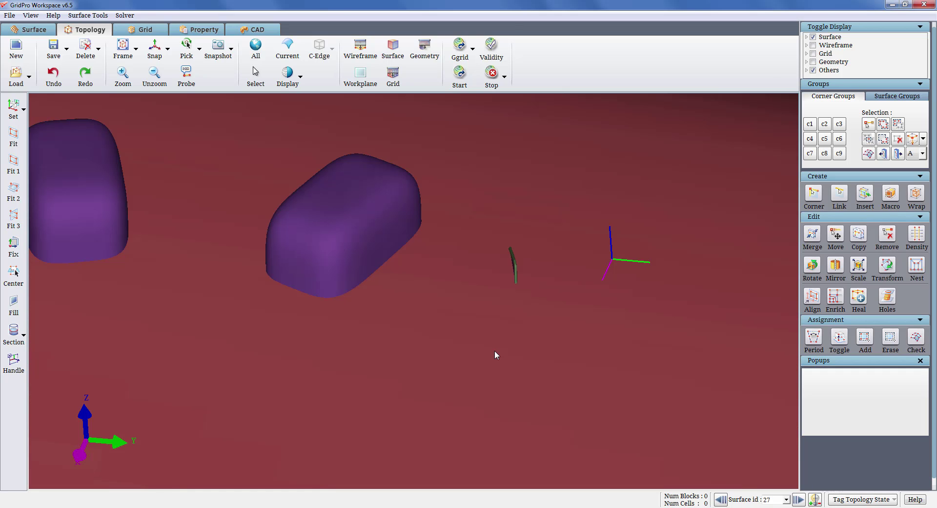
Step: Show the topology wireframe around the vortex generators on the blade
scroll(496, 346, down, 6)
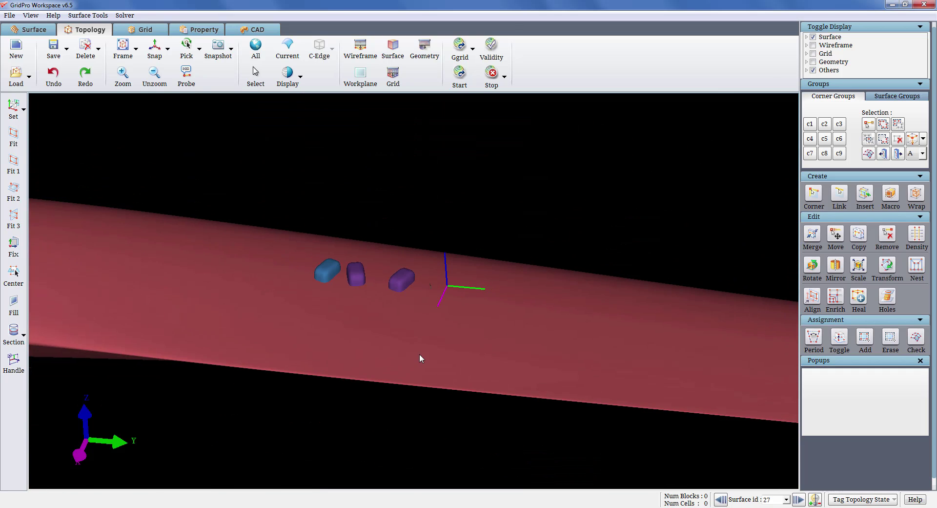
right_drag(419, 353, 452, 384)
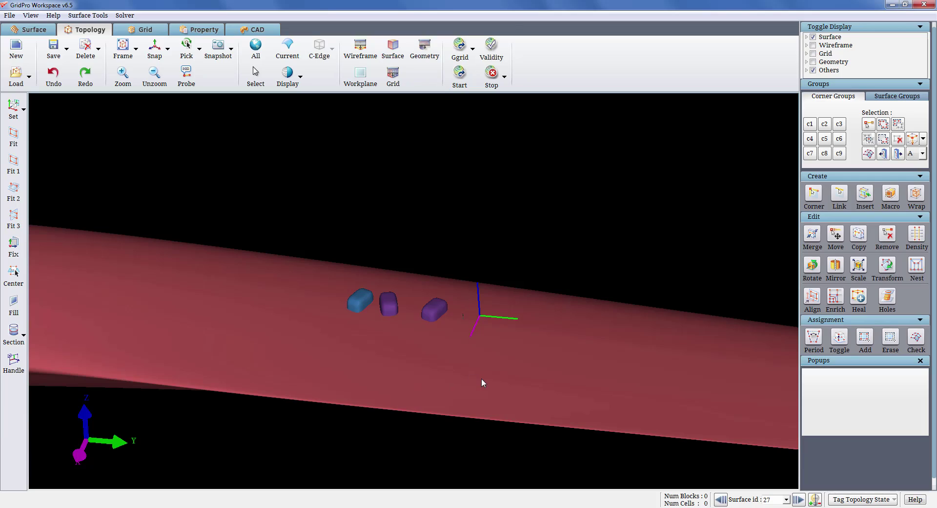
click(360, 47)
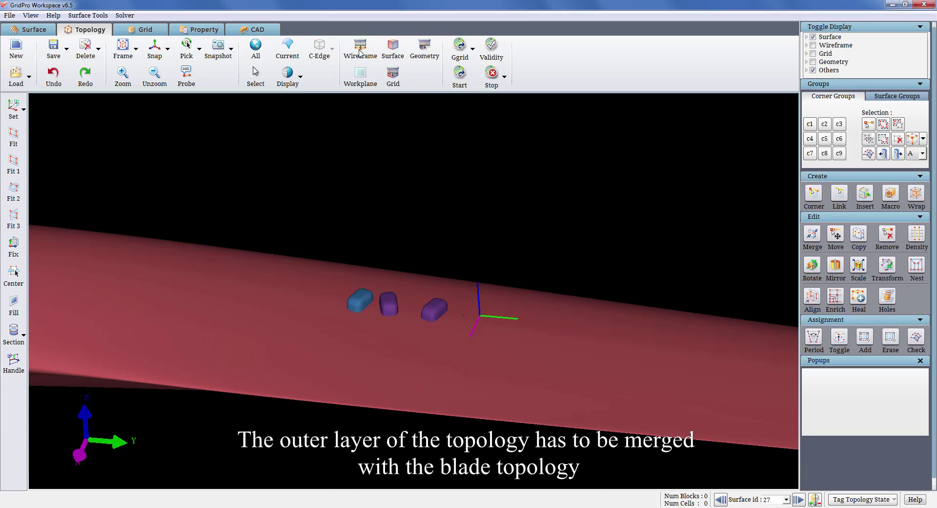
scroll(383, 345, down, 4)
mouse_move(428, 375)
mouse_down()
mouse_move(435, 379)
mouse_move(436, 344)
mouse_up()
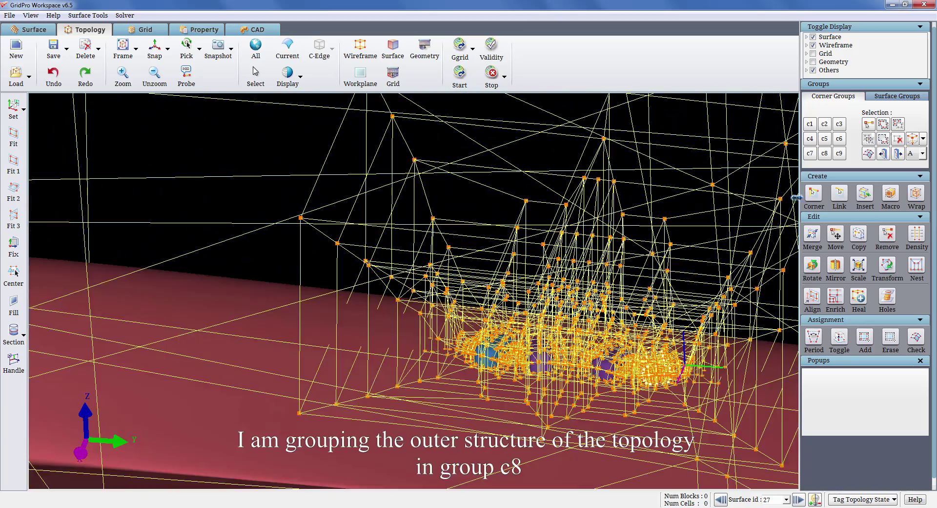
Step: Group the outer block structure of the vortex generator topology in corner group c8
click(825, 153)
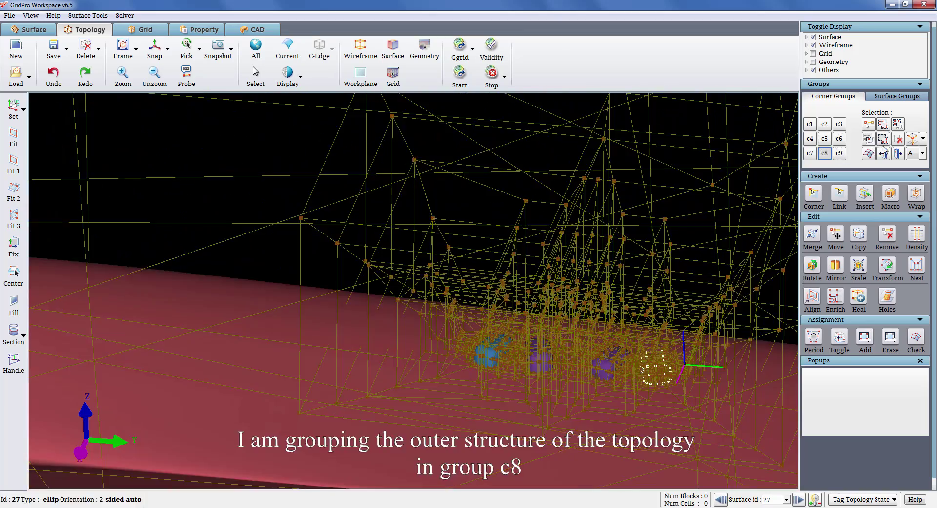
click(882, 123)
drag(226, 161, 405, 307)
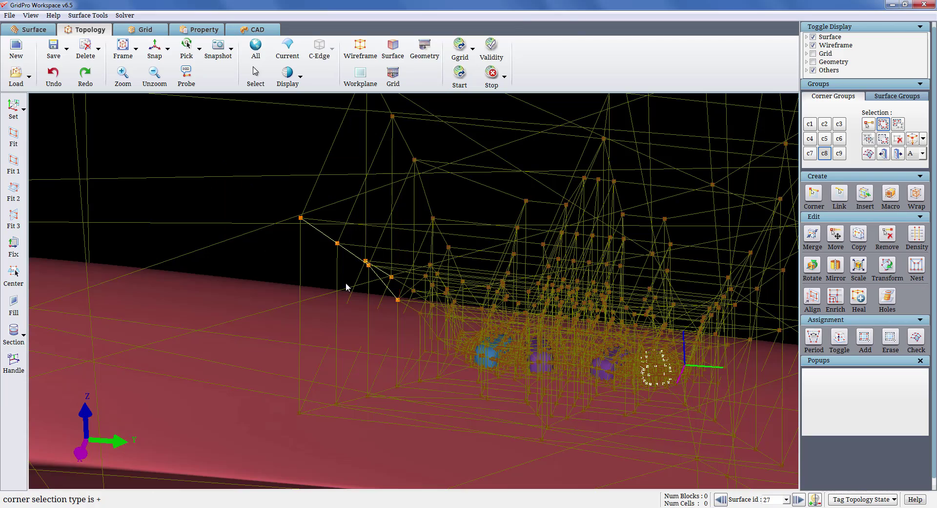
click(308, 226)
scroll(358, 289, down, 8)
drag(627, 401, 724, 306)
Step: Limit the wireframe display to the active corner group using option G
click(922, 152)
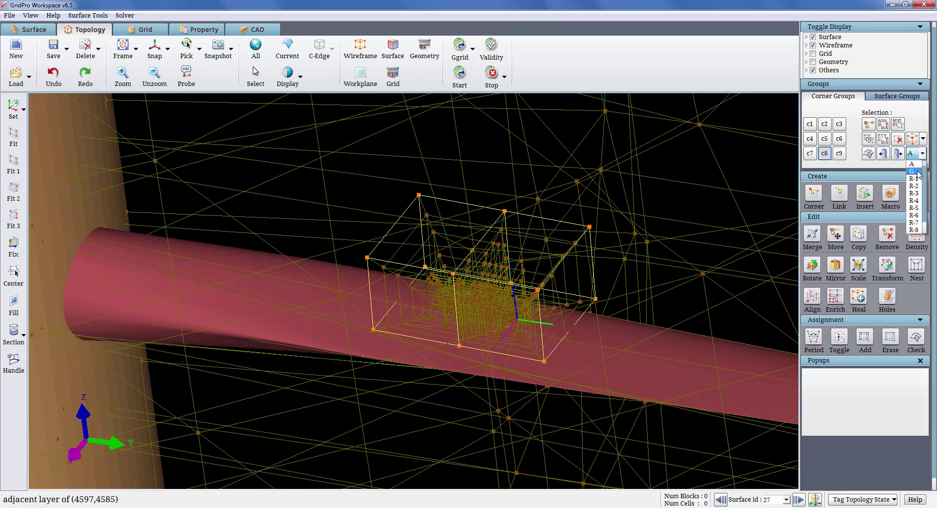
click(912, 169)
mouse_move(601, 373)
mouse_down()
mouse_move(468, 444)
mouse_move(473, 398)
mouse_move(695, 345)
mouse_up()
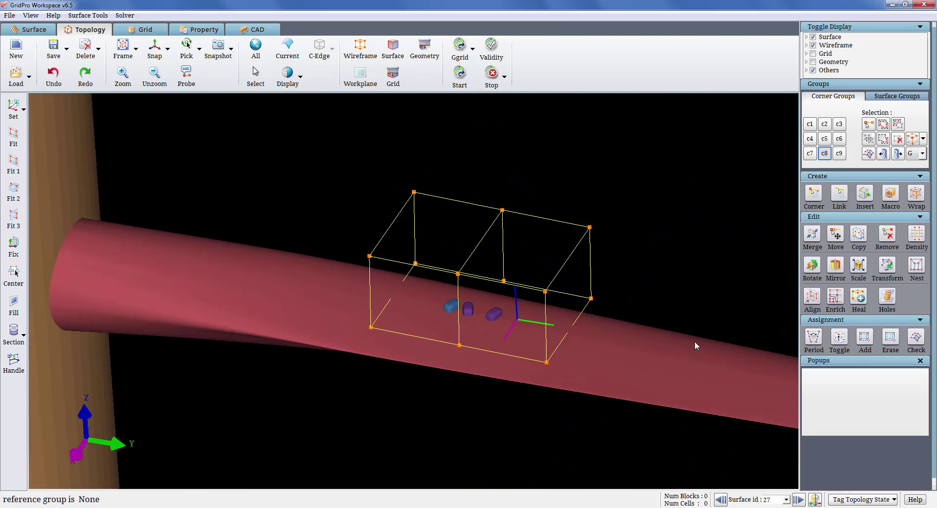
Step: Make the blade surface current and group its assigned corners plus their adjacent layer in c7 with the span out option
click(810, 152)
right_click(667, 359)
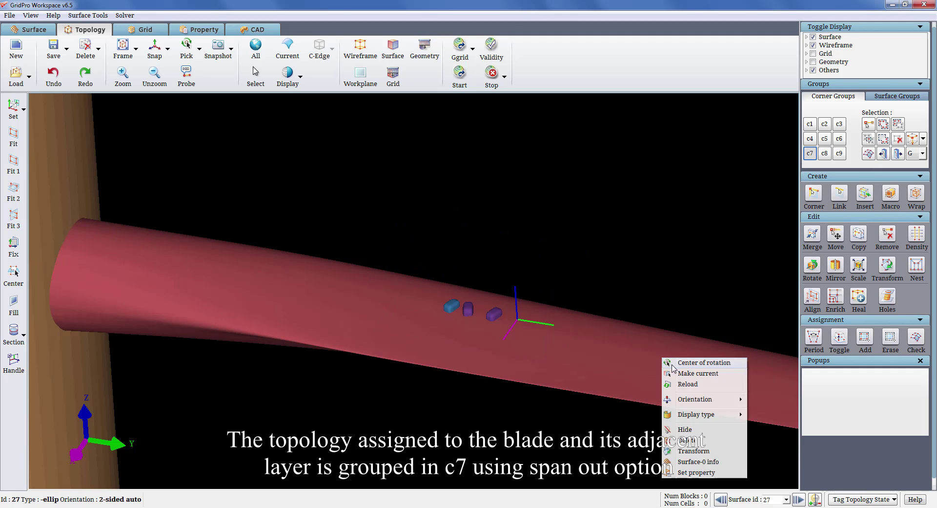
click(681, 436)
click(898, 153)
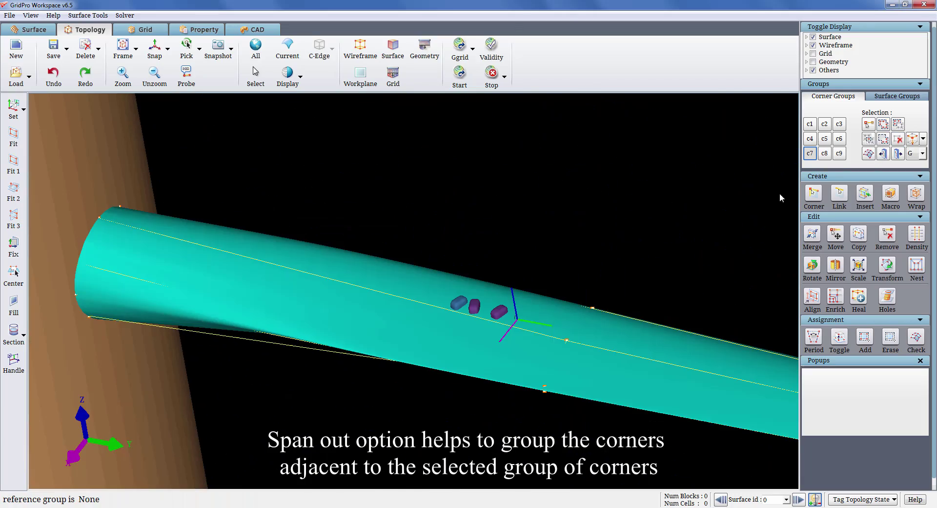
click(911, 137)
drag(628, 303, 452, 308)
drag(539, 353, 340, 398)
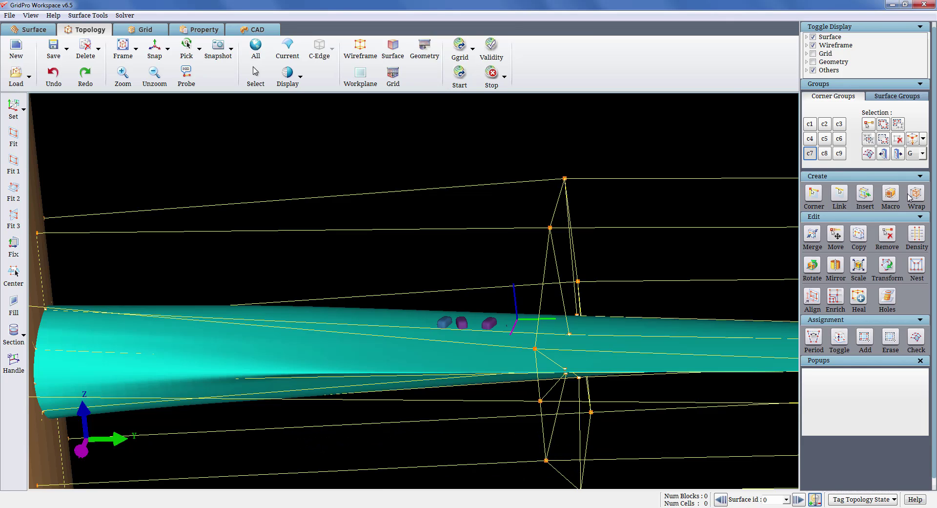
Step: Show c8 as reference with R-8 and insert two sheets along Y in the blade topology, matching the vortex generator block's end and middle corners
click(922, 153)
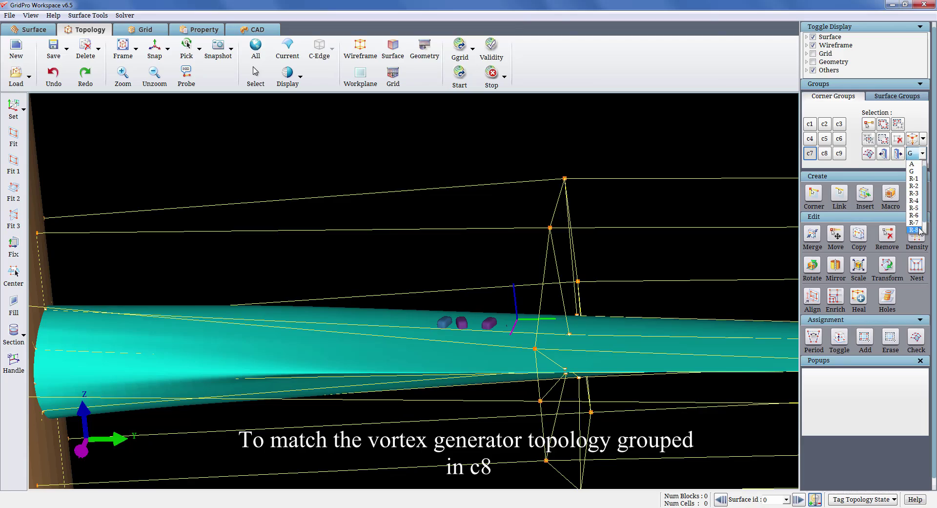
click(915, 232)
drag(524, 316, 498, 184)
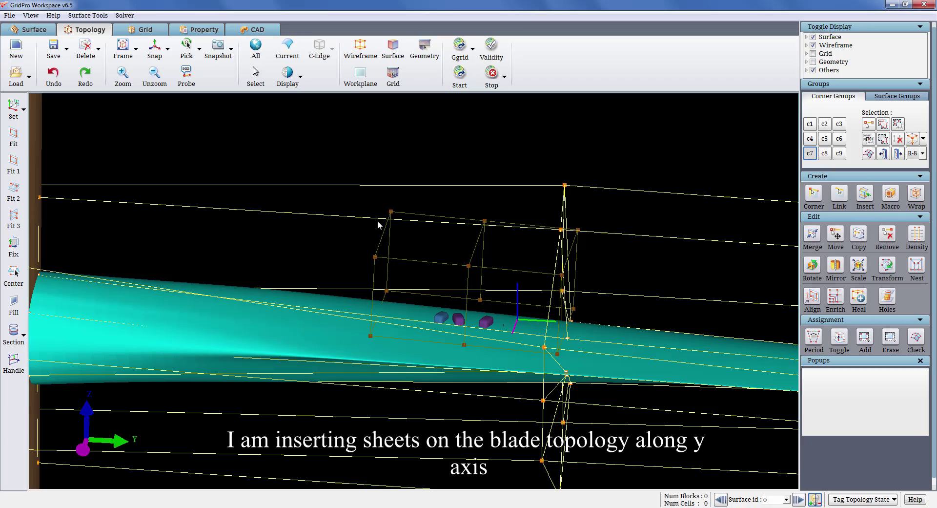
click(378, 217)
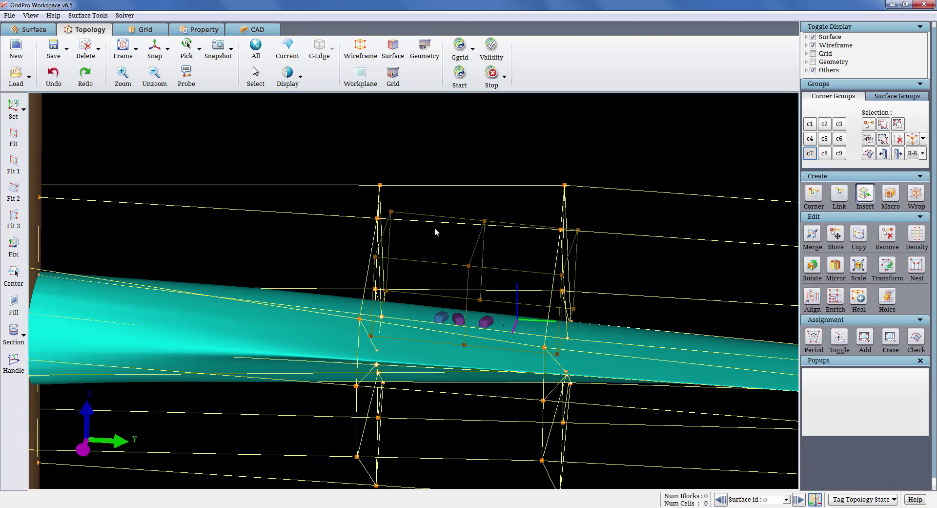
click(481, 225)
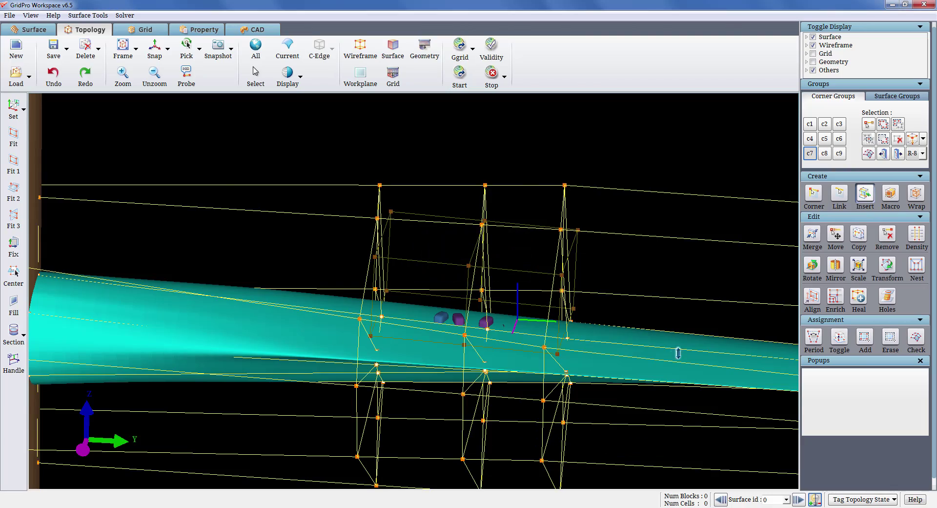
Step: Activate group c8 and insert a sheet in the vortex generator topology to match the blade topology along the X axis
drag(677, 353, 253, 321)
drag(486, 343, 763, 252)
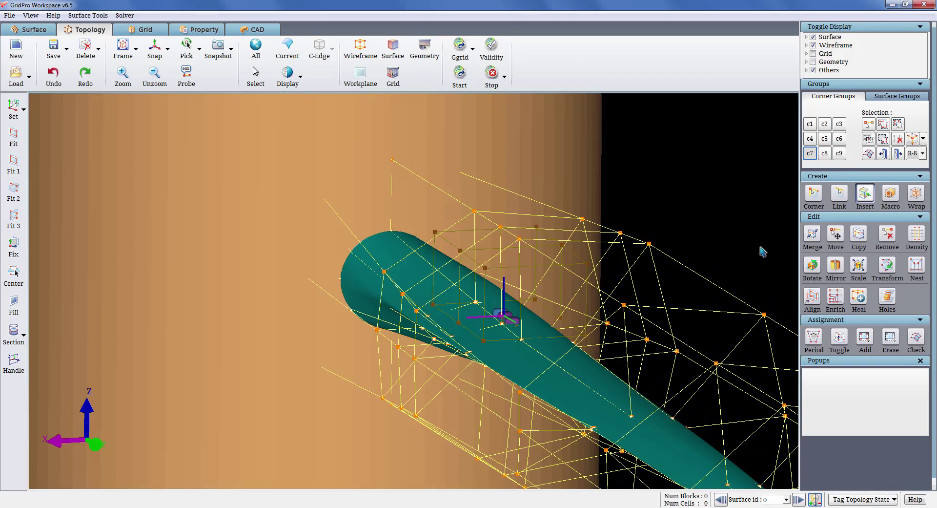
click(826, 153)
drag(557, 235, 516, 263)
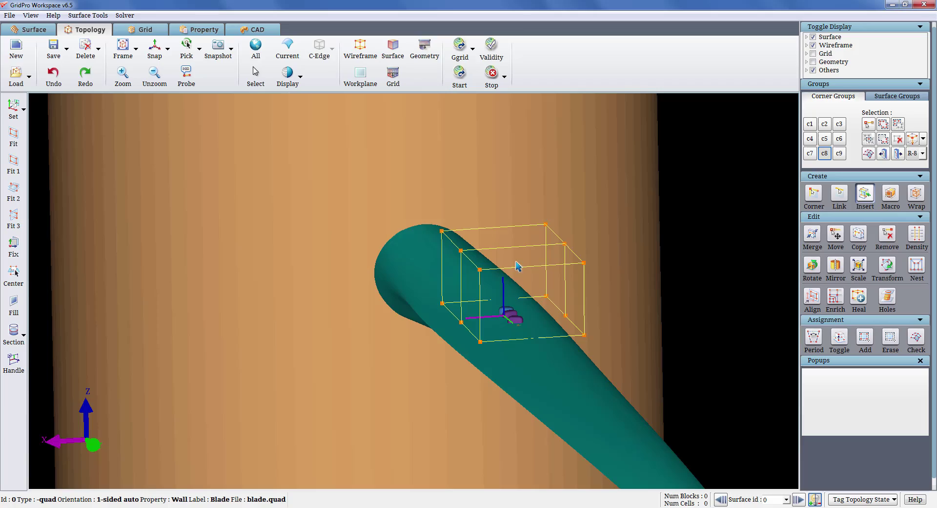
click(522, 267)
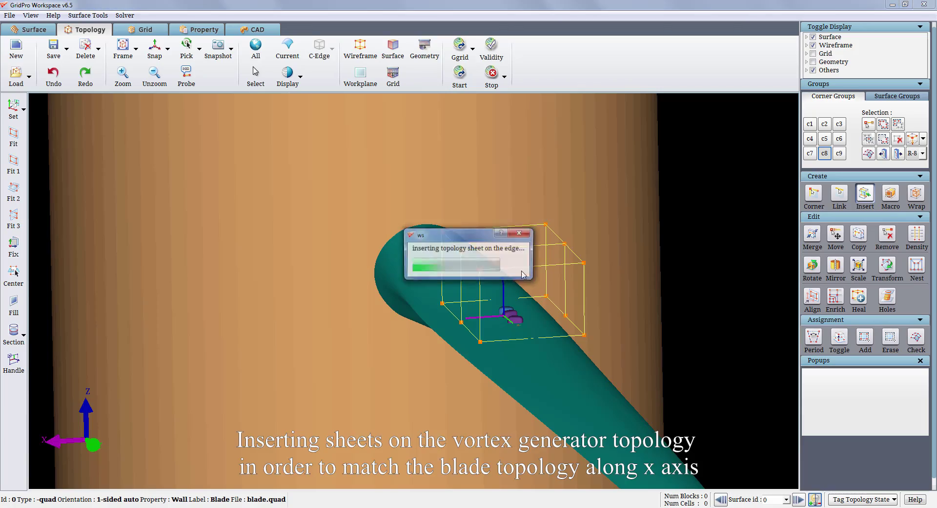
Step: Reduce group c7 to the blade topology corners within the vortex generator region
mouse_move(403, 322)
mouse_down()
mouse_move(443, 429)
mouse_move(618, 401)
mouse_move(277, 286)
mouse_move(720, 234)
mouse_up()
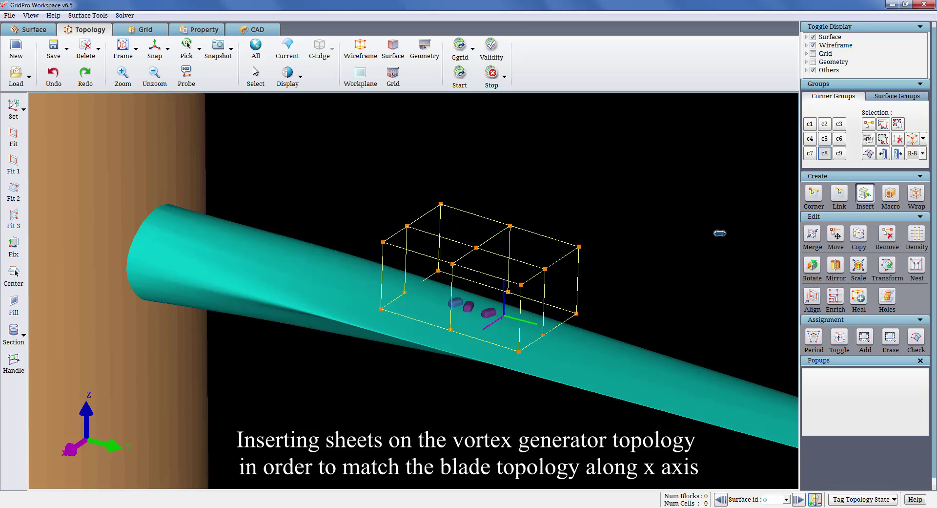
click(810, 154)
drag(692, 320, 731, 213)
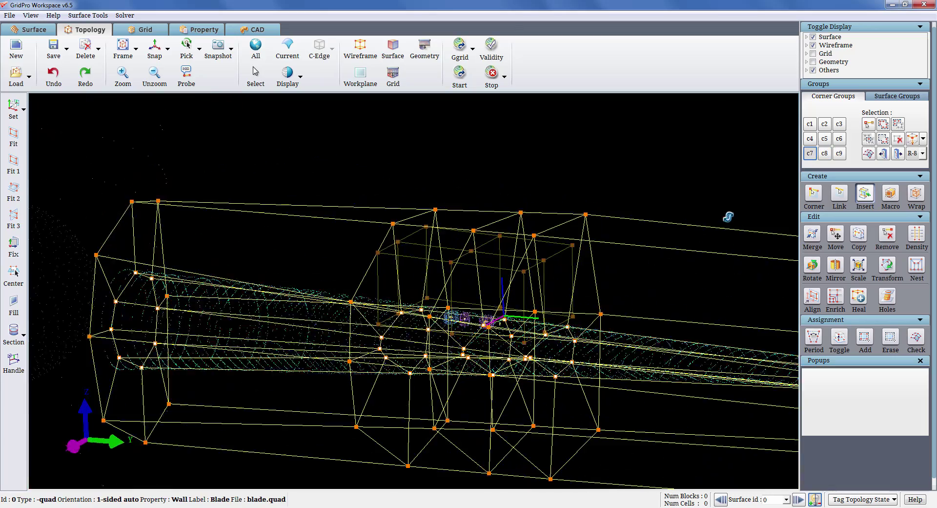
drag(595, 346, 770, 320)
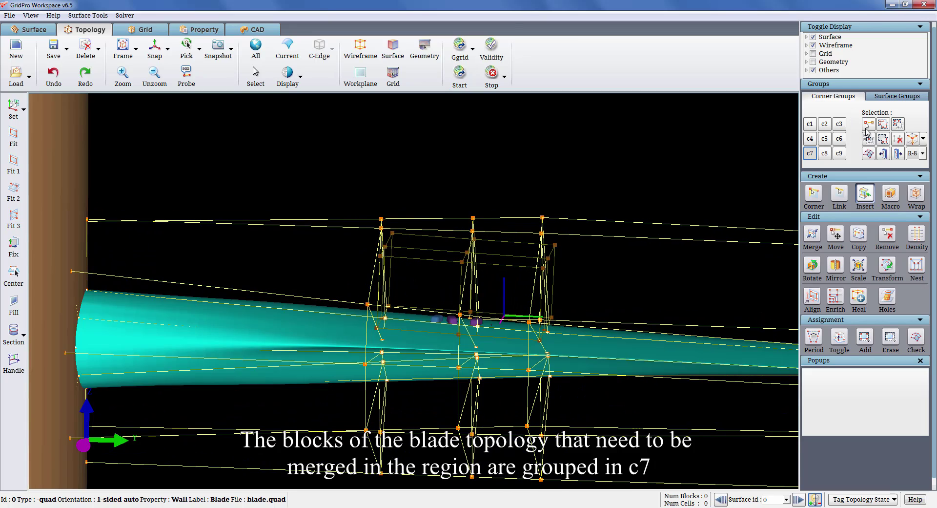
click(868, 138)
drag(309, 184, 591, 370)
drag(463, 436, 156, 425)
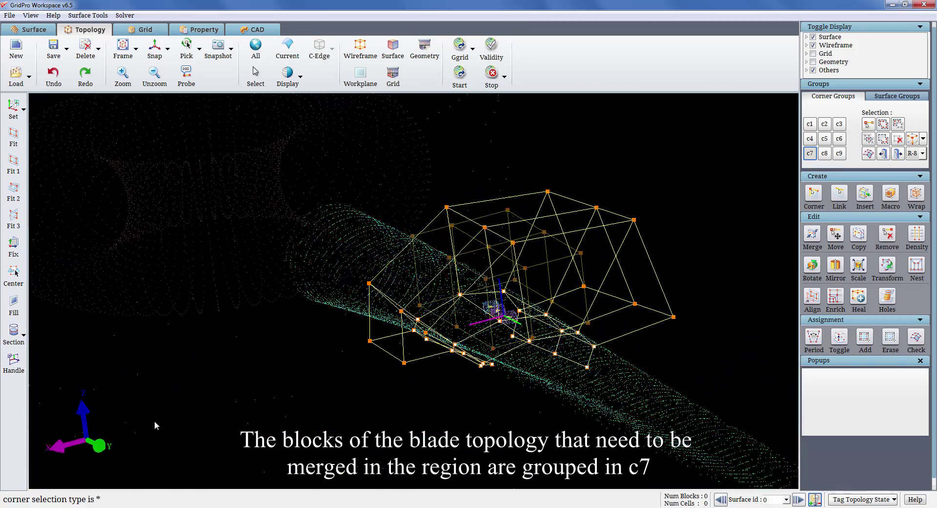
Step: Hide the surfaces and remove unneeded lower corners on both X sides of the blade blocks from group c7
drag(525, 402, 406, 366)
right_drag(610, 434, 766, 296)
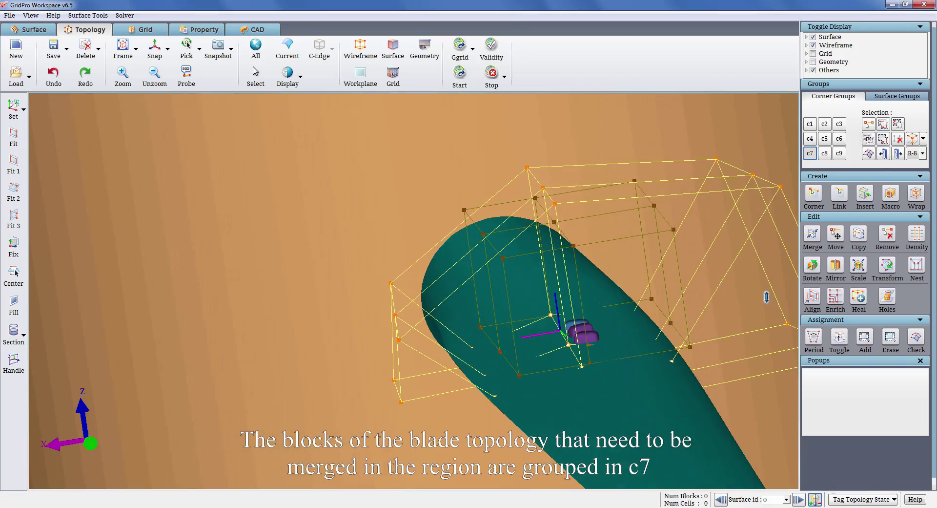
middle_drag(659, 450, 589, 407)
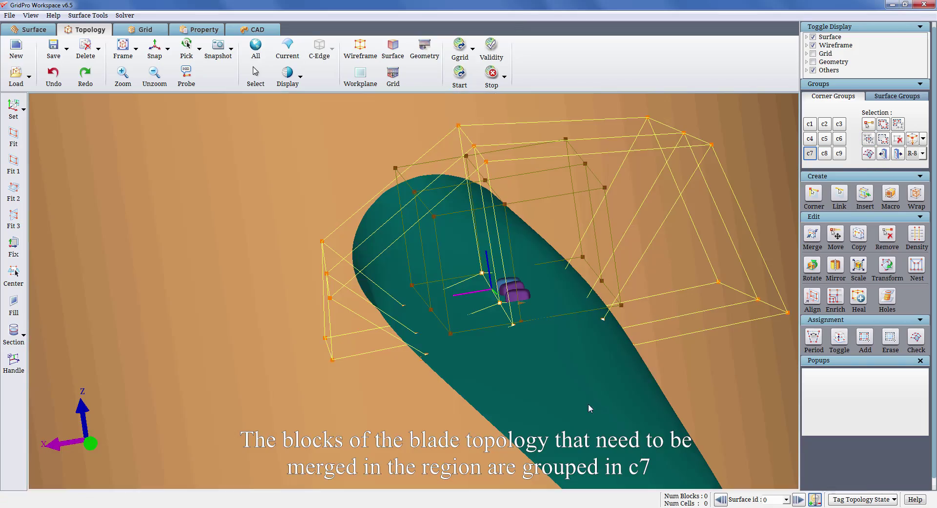
click(393, 48)
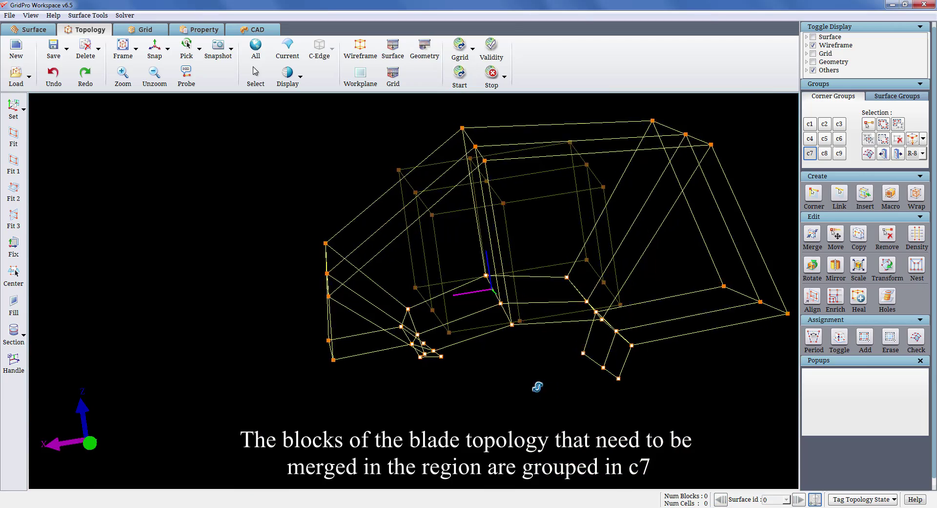
click(898, 131)
drag(589, 359, 640, 397)
drag(525, 345, 555, 299)
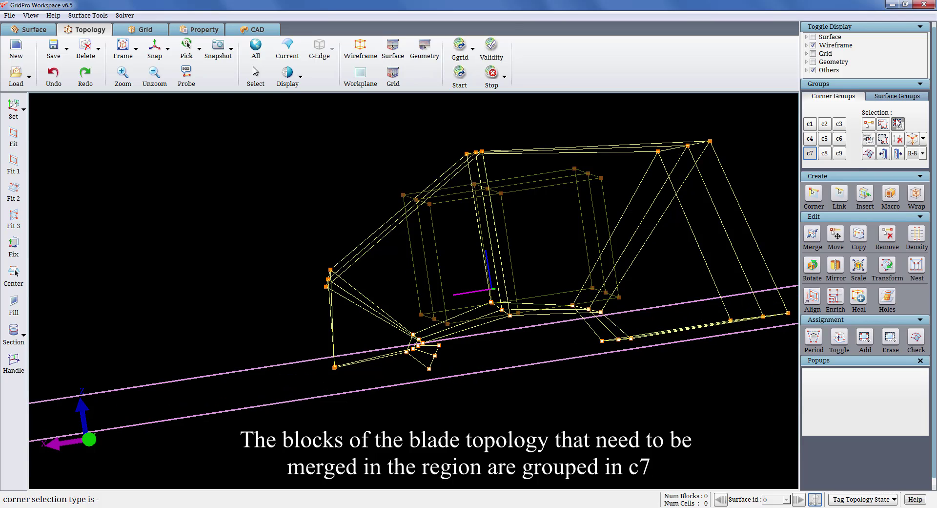
drag(313, 355, 363, 405)
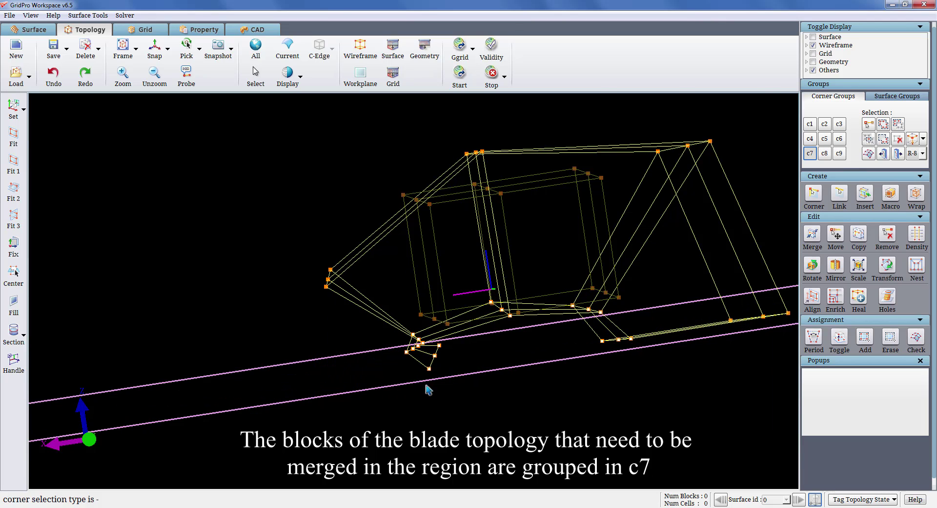
Step: Remove from c7 the small cluster of lower corners on the positive X side and the outer lower corners on the negative X side
scroll(540, 391, up, 2)
click(898, 124)
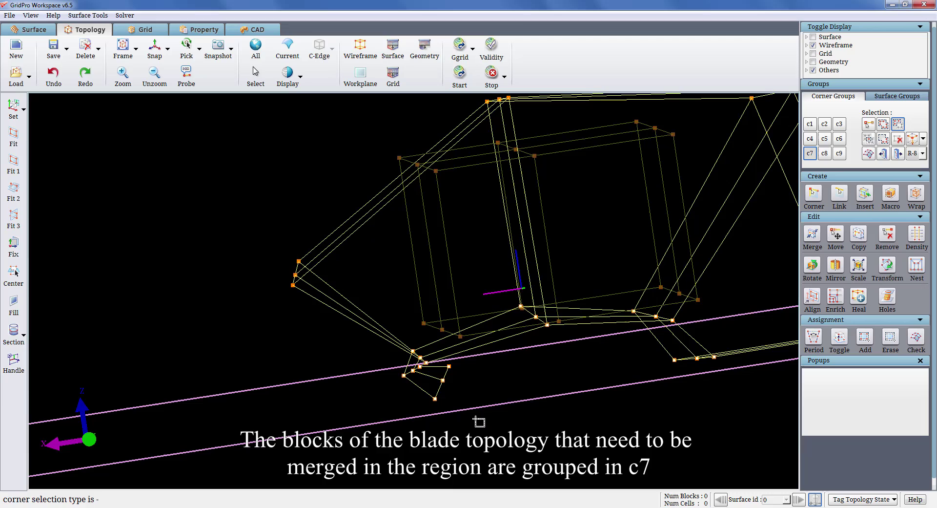
drag(479, 423, 384, 365)
drag(450, 320, 491, 366)
middle_drag(491, 366, 480, 351)
click(897, 125)
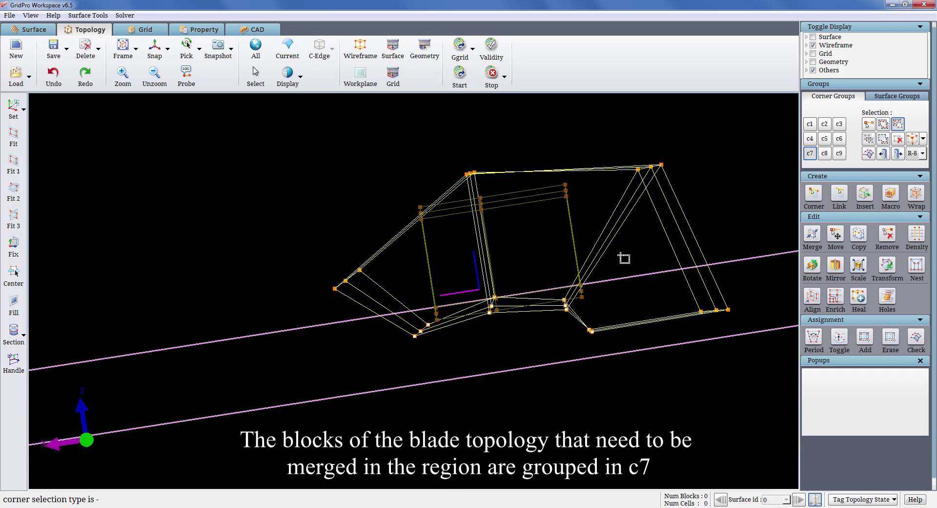
drag(622, 254, 733, 374)
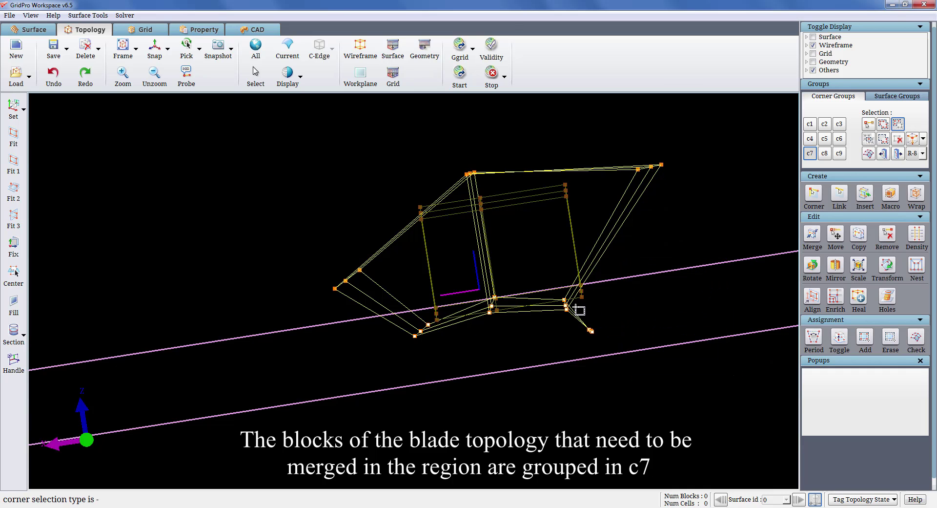
Step: Delete the blade topology corner that passes through the vortex generator region to clear the blocks inside it
middle_drag(529, 362, 601, 403)
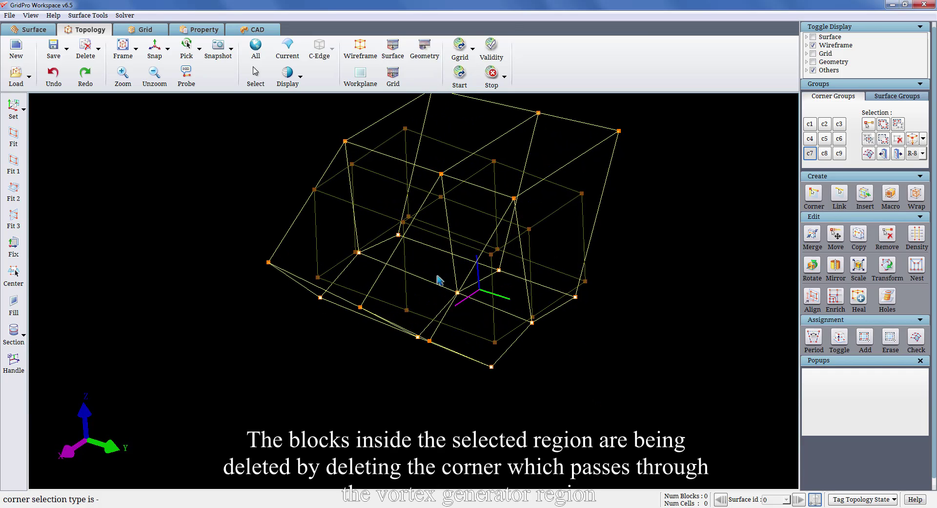
key(d)
drag(437, 276, 463, 301)
click(463, 300)
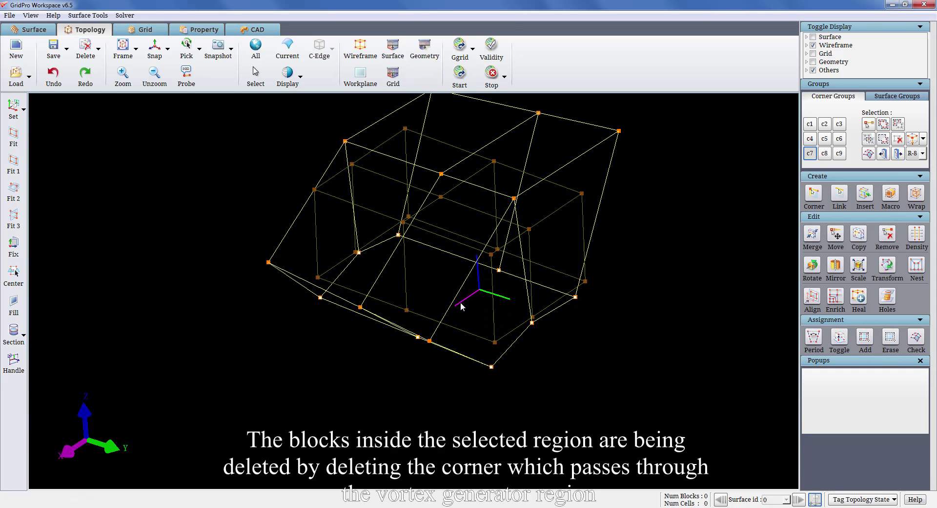
Step: Display corner groups c8 and c7 in turn to compare the block faces selected for merging
middle_drag(461, 302, 195, 243)
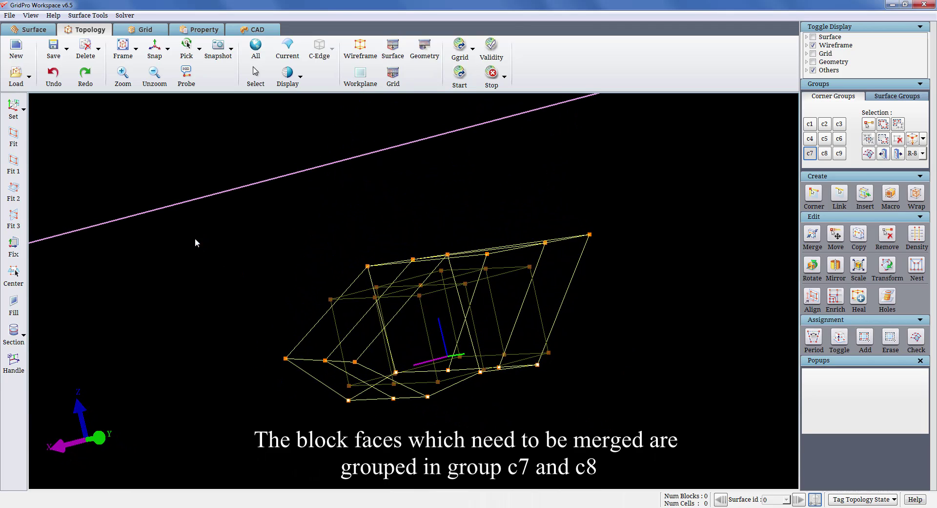
middle_drag(610, 392, 745, 429)
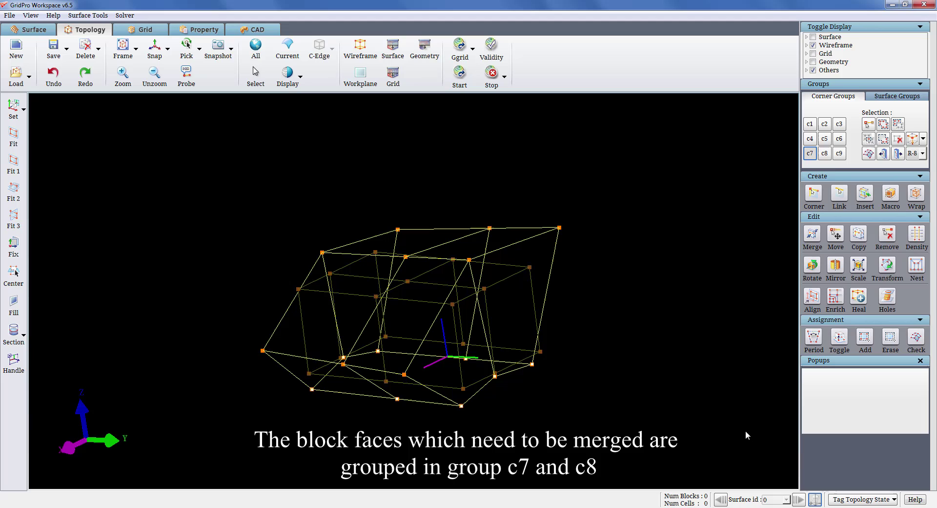
click(828, 156)
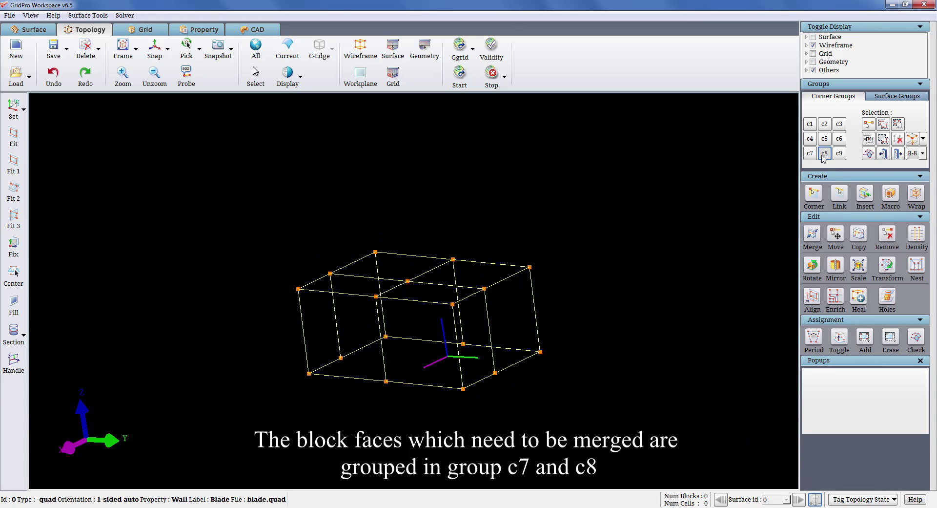
click(810, 155)
click(810, 155)
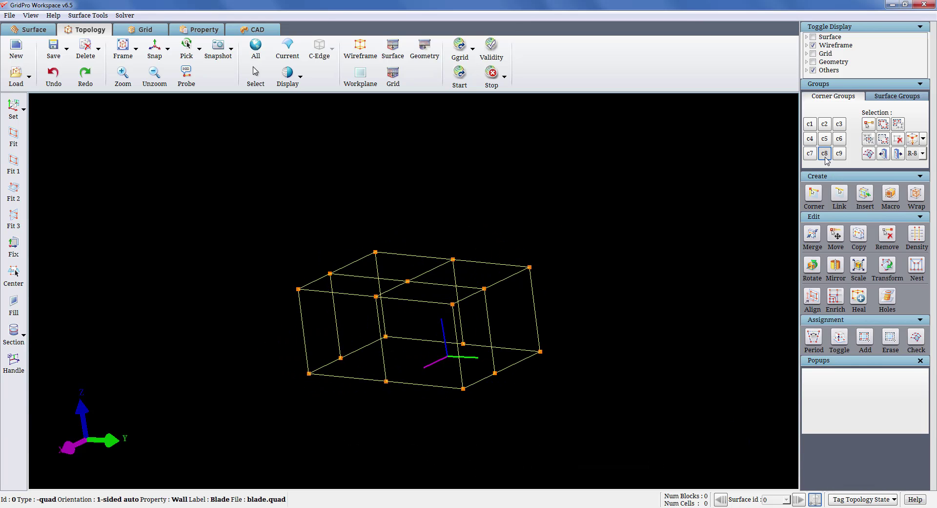
click(810, 155)
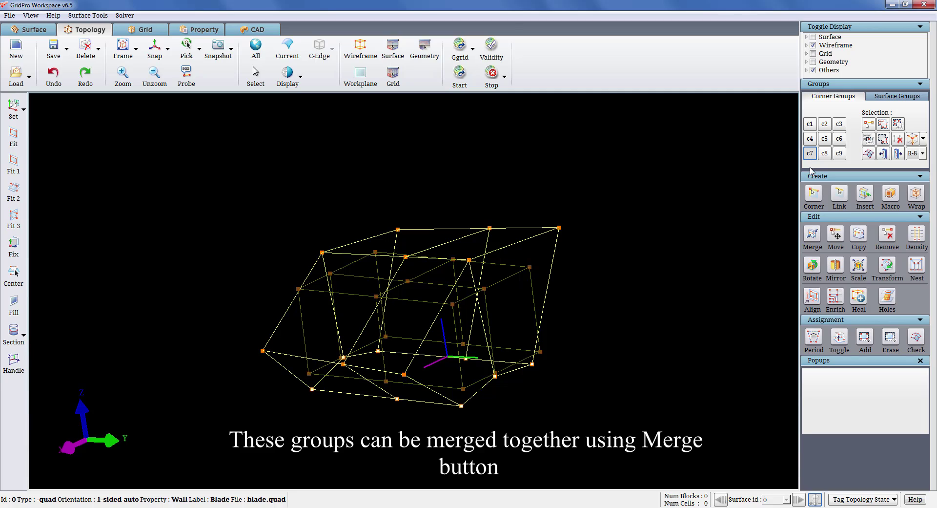
Step: Merge corner group c8 to group c7 by group, without merging to center
click(812, 234)
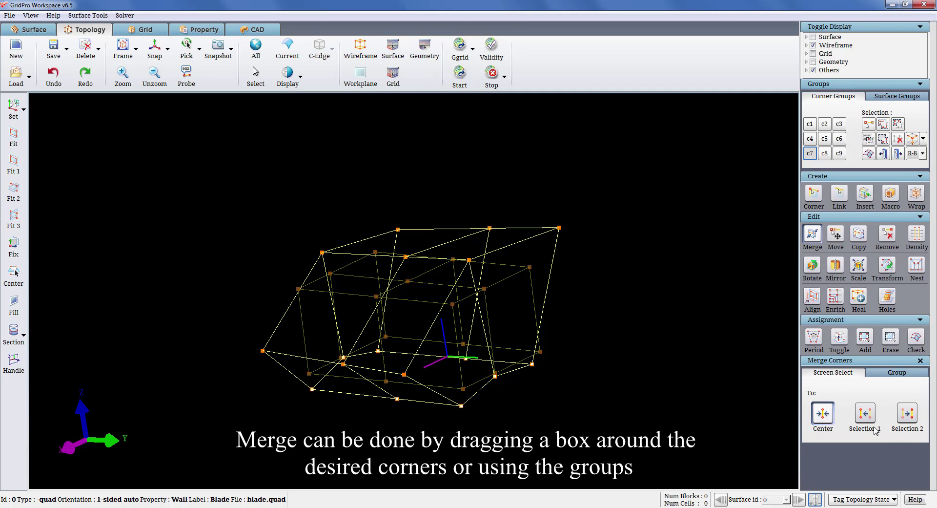
click(898, 373)
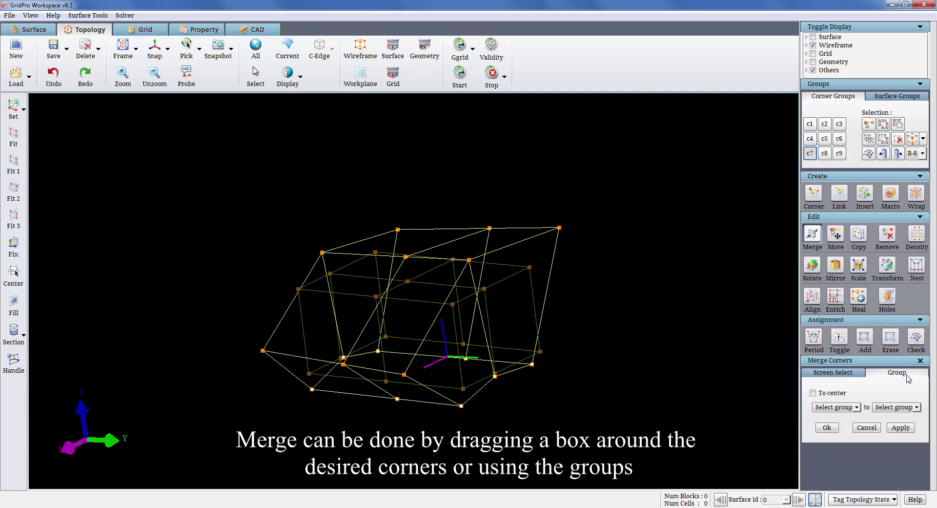
click(857, 407)
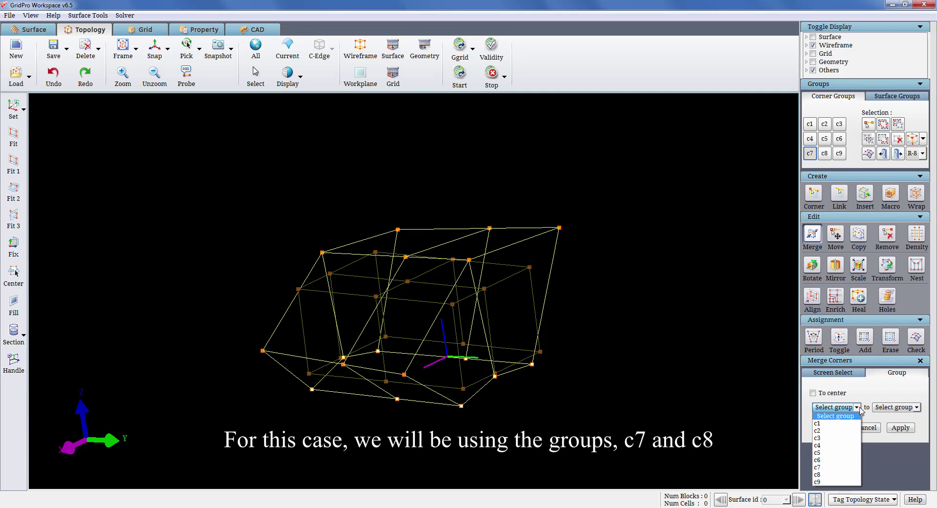
click(843, 474)
click(896, 407)
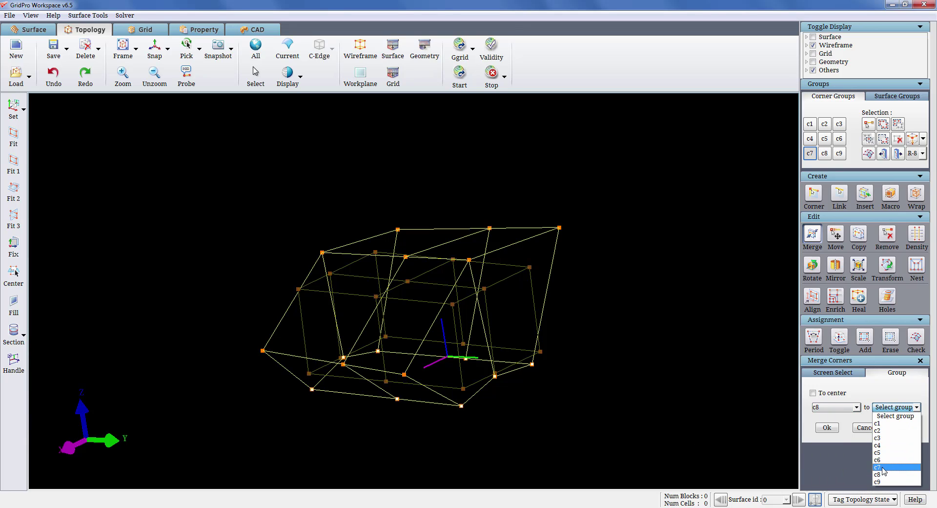
click(881, 466)
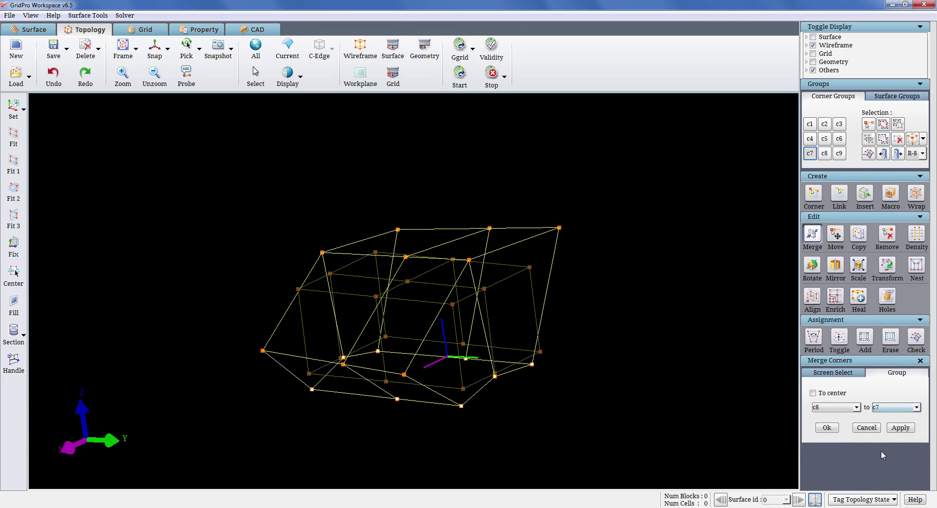
click(901, 428)
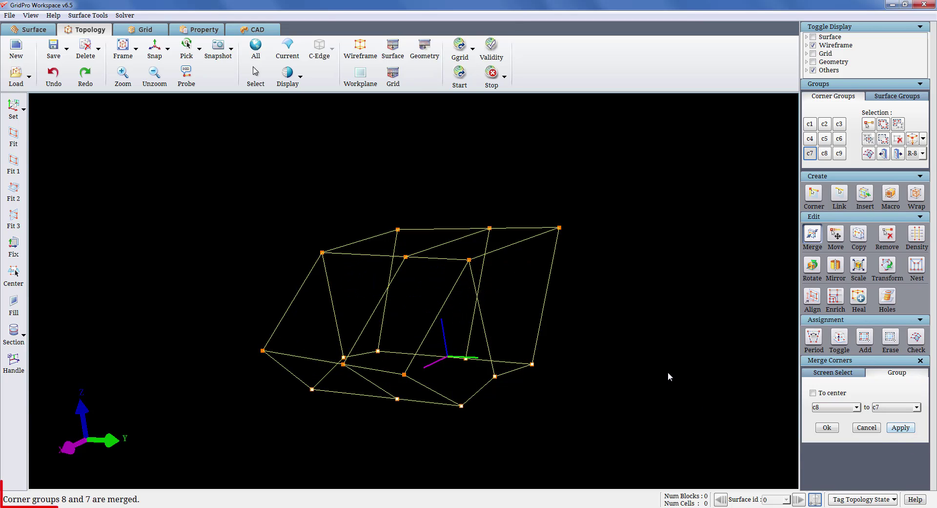
drag(606, 346, 627, 345)
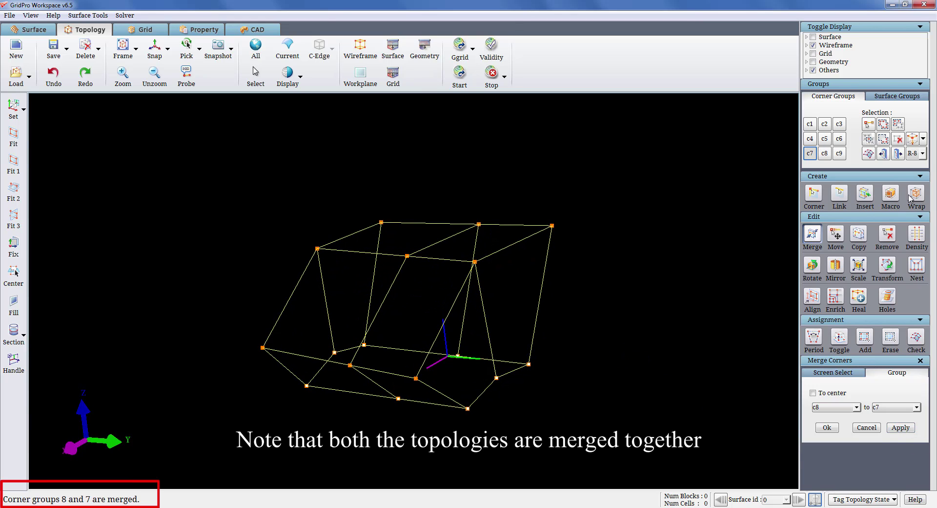
Step: Set the reference group to G and examine a cross-sectional layer of the merged topology through the vortex generator region
click(923, 158)
click(912, 169)
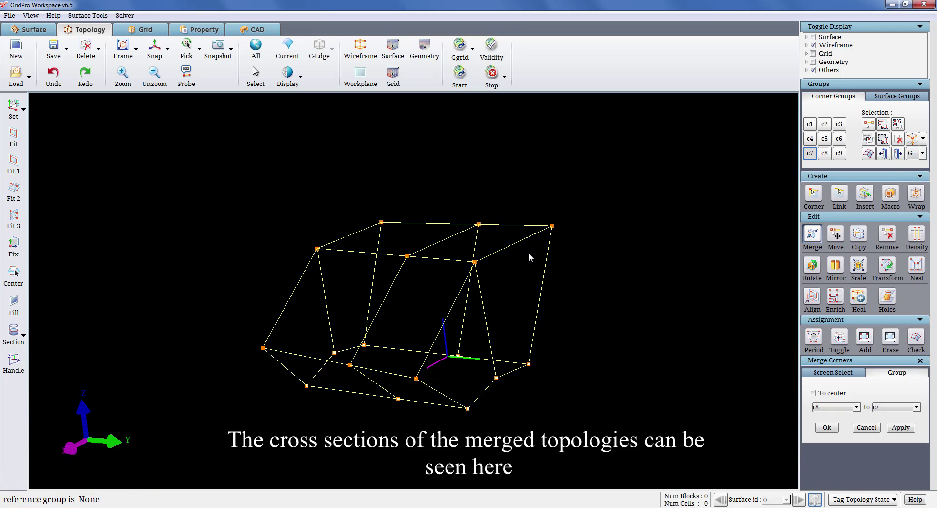
right_click(493, 254)
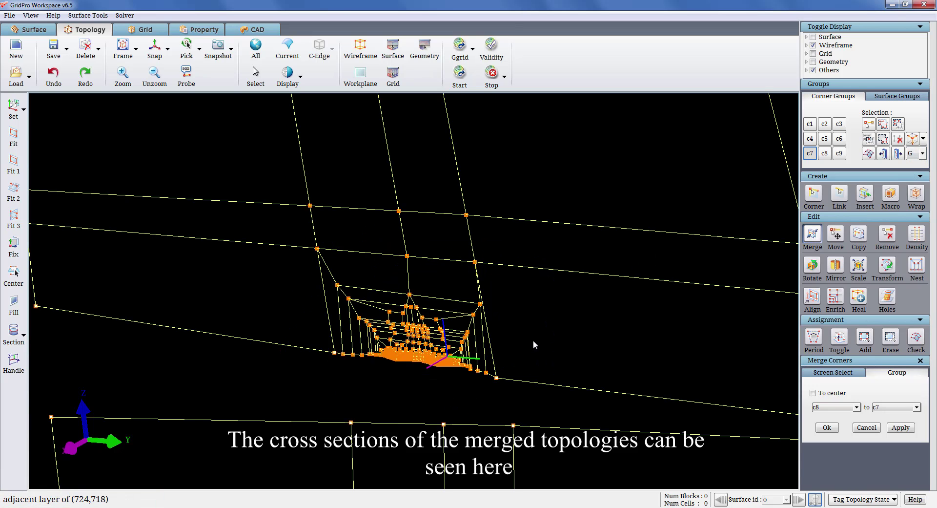
drag(532, 341, 717, 293)
drag(527, 391, 273, 267)
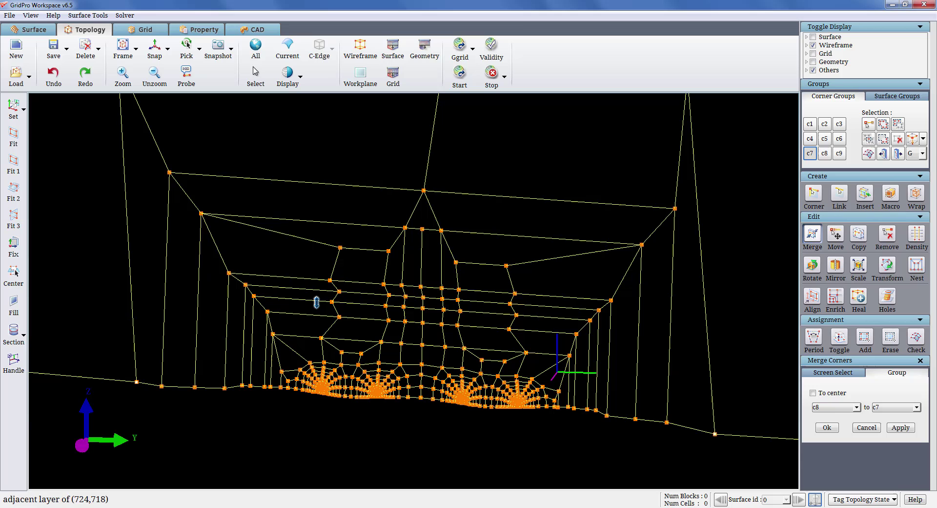
drag(169, 295, 503, 354)
scroll(589, 431, down, 3)
scroll(589, 431, down, 5)
drag(435, 239, 407, 331)
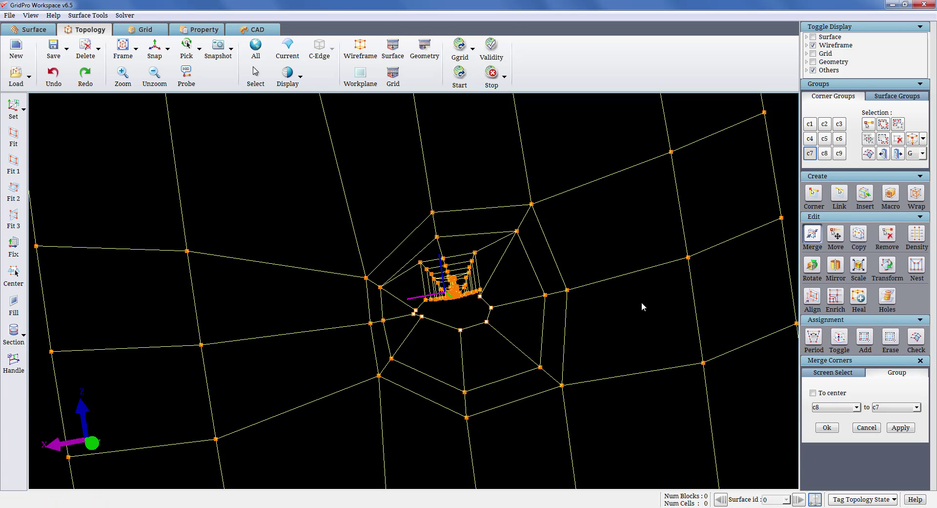
drag(641, 301, 562, 356)
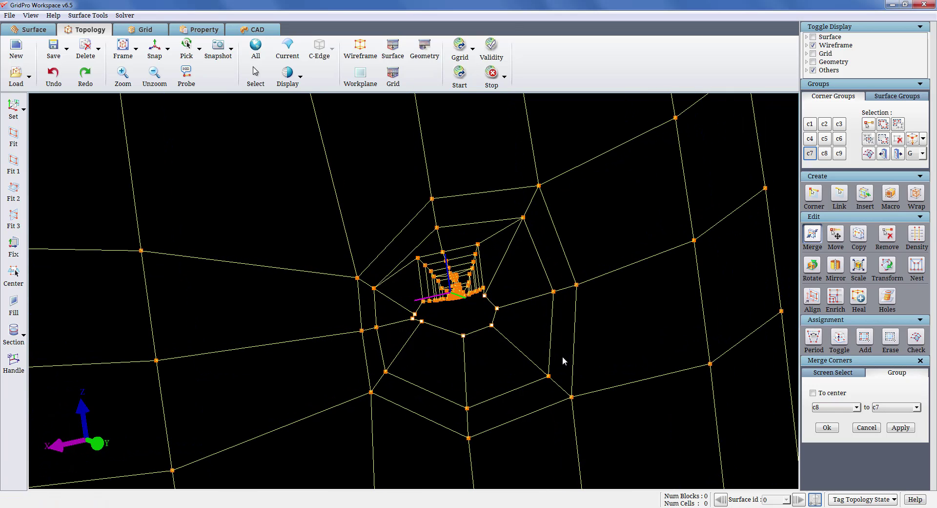
Step: Show the surfaces and display the topology layer lying on the blade around the vortex generators
click(393, 47)
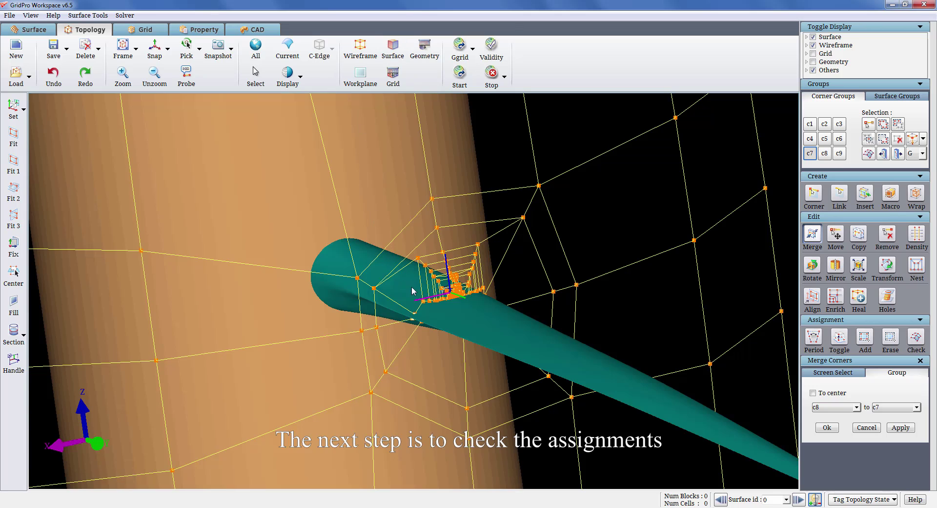
mouse_move(411, 286)
mouse_down()
mouse_move(523, 366)
mouse_move(552, 361)
mouse_up()
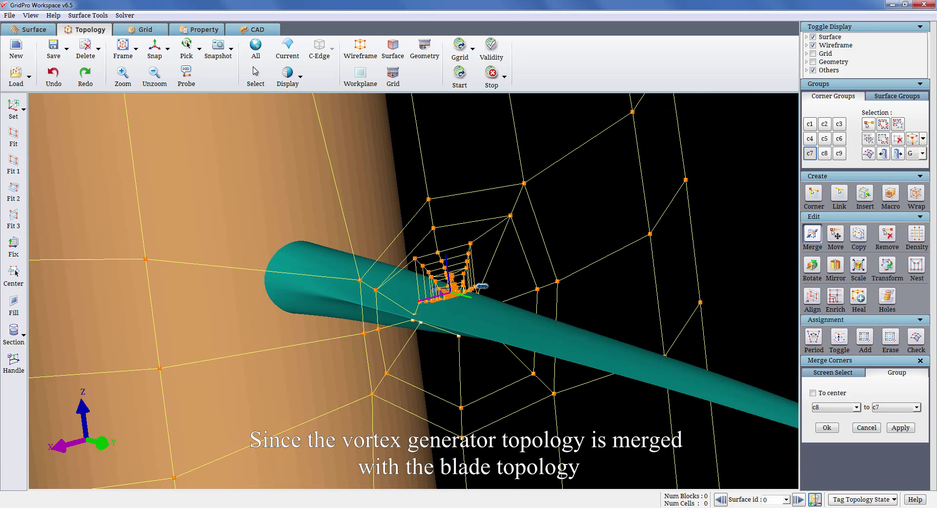
click(417, 328)
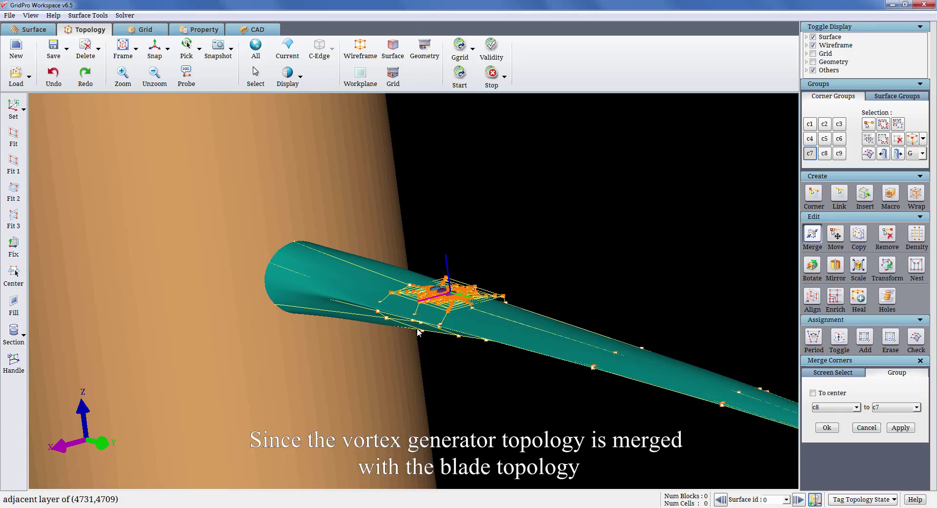
Step: Close the merge settings, group the bottom faces of the vortex generator topology, and assign them to the blade surface
click(921, 361)
drag(457, 407, 664, 404)
drag(414, 205, 403, 344)
right_drag(349, 246, 528, 361)
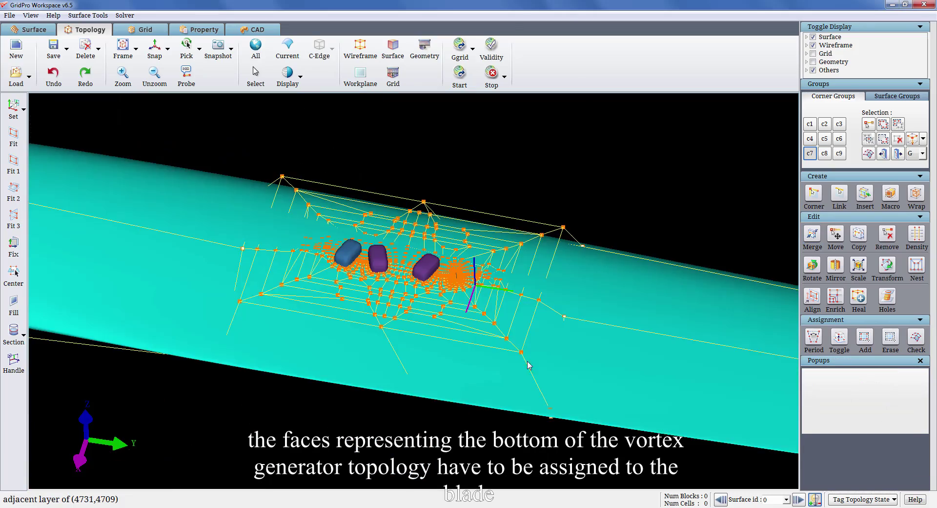
scroll(602, 298, down, 5)
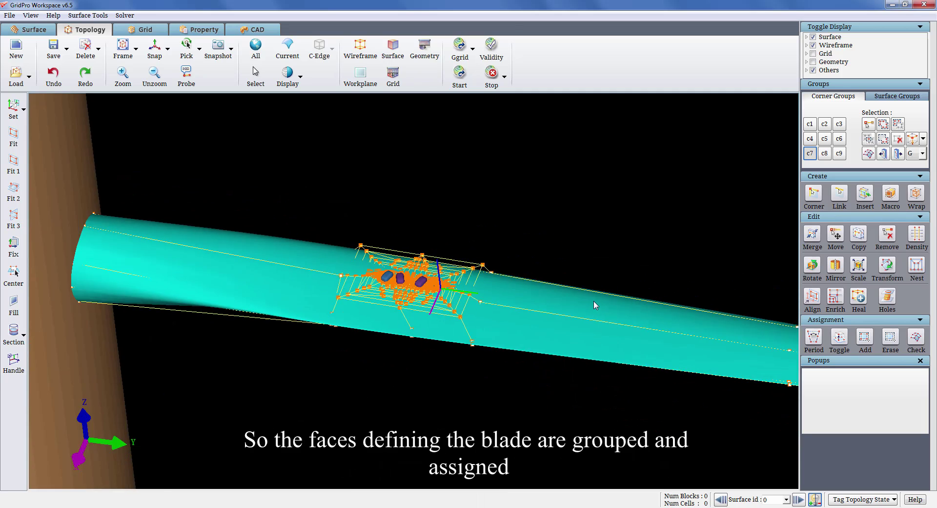
drag(335, 228, 578, 369)
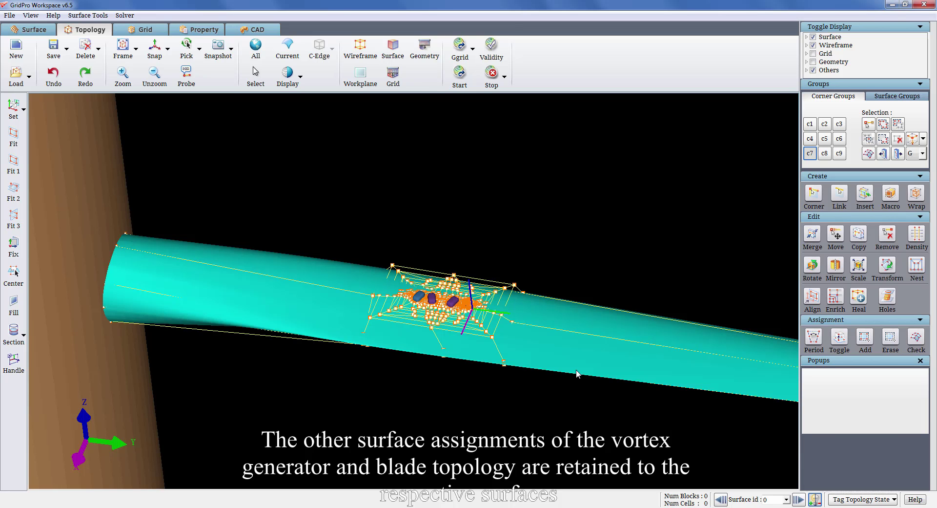
Step: Check the validity of the merged blade and vortex generator topology and dismiss the report
middle_drag(317, 390, 312, 356)
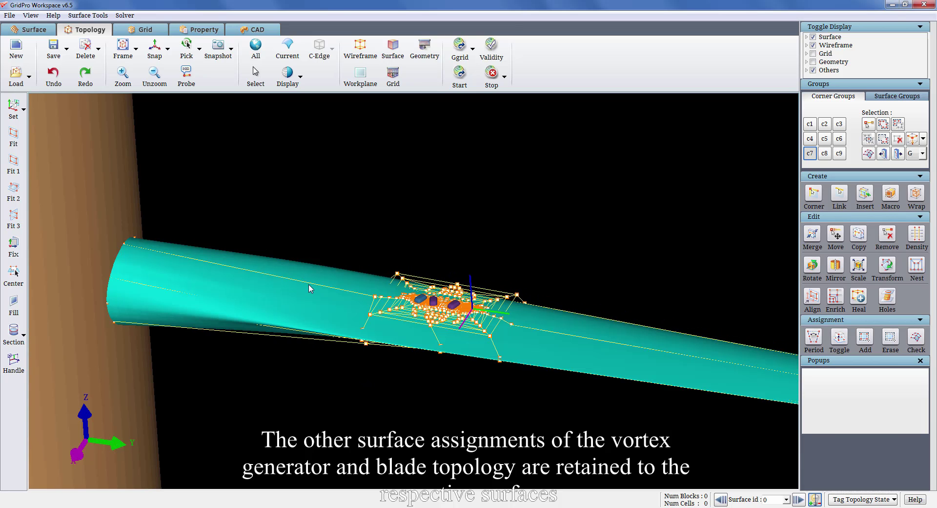
click(488, 63)
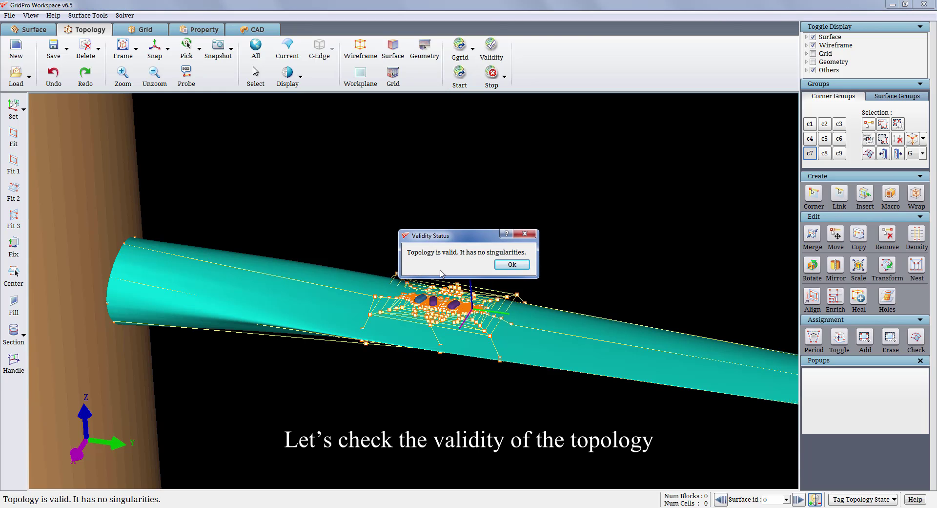
click(512, 265)
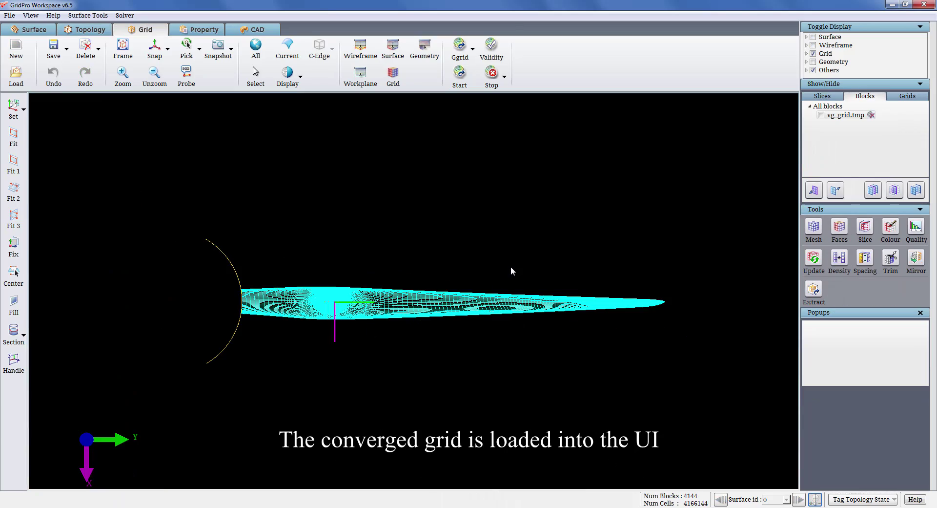
Step: Examine the converged surface grid on the blade and around the four vortex generators up close
drag(298, 279, 433, 347)
drag(221, 356, 597, 341)
drag(233, 293, 231, 297)
drag(191, 196, 249, 261)
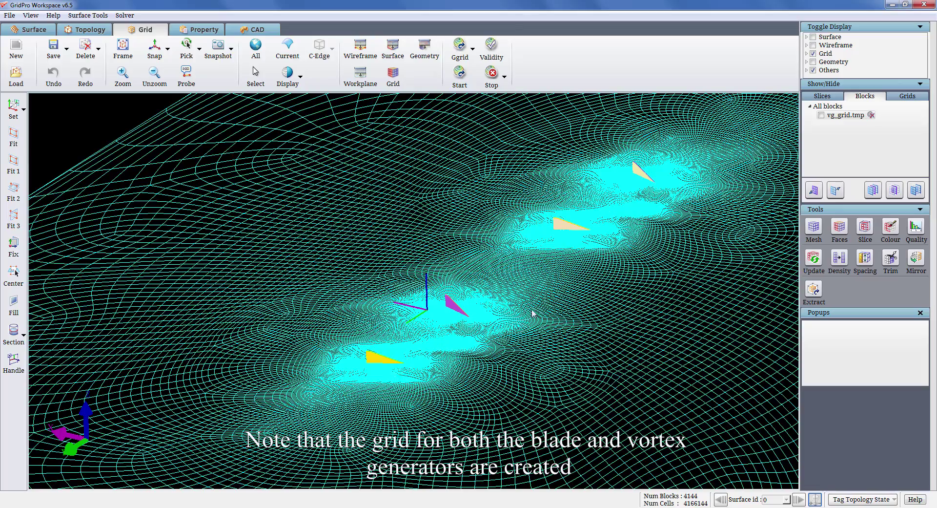
drag(533, 310, 641, 203)
drag(412, 200, 579, 363)
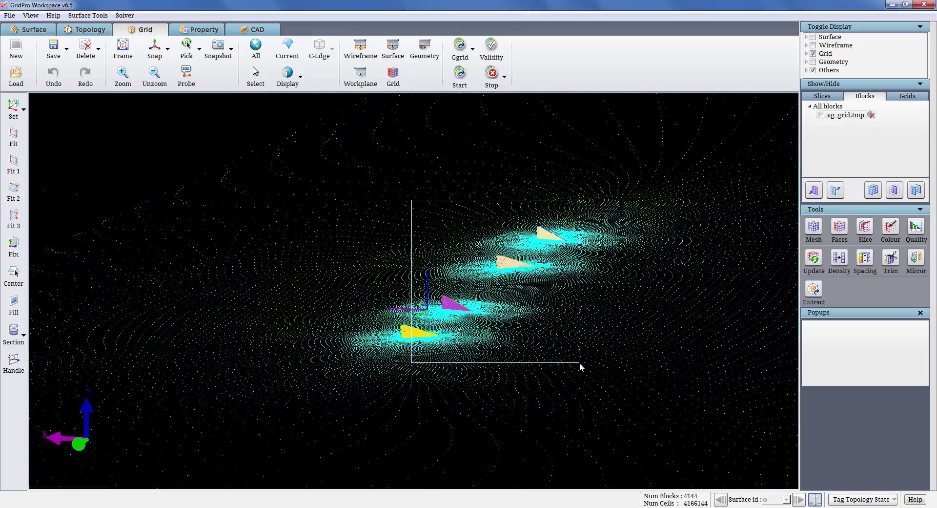
right_drag(580, 366, 581, 367)
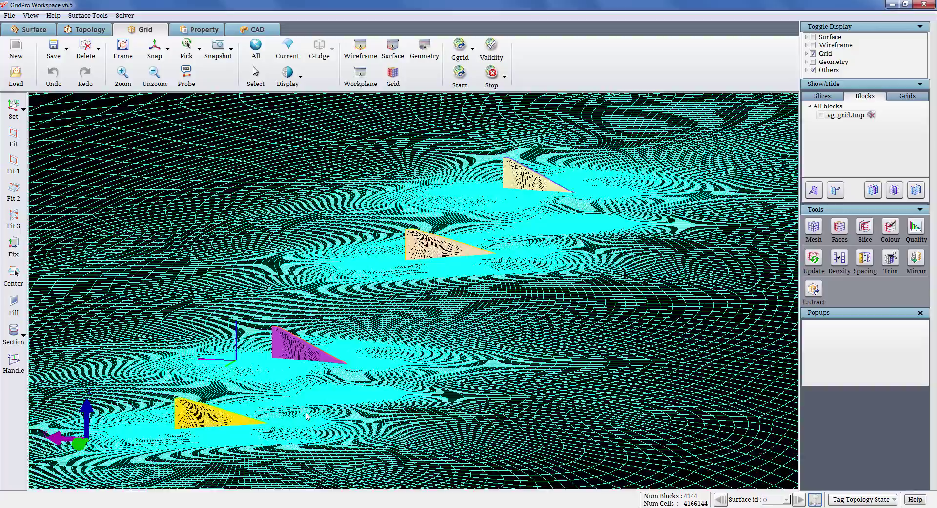
scroll(308, 415, down, 5)
drag(522, 342, 592, 311)
drag(371, 351, 610, 360)
drag(268, 361, 390, 359)
drag(311, 238, 317, 381)
drag(267, 419, 508, 336)
Step: Inspect the blade surface grid around the vortex generators from directly above, looking along the Z axis
click(166, 51)
click(167, 97)
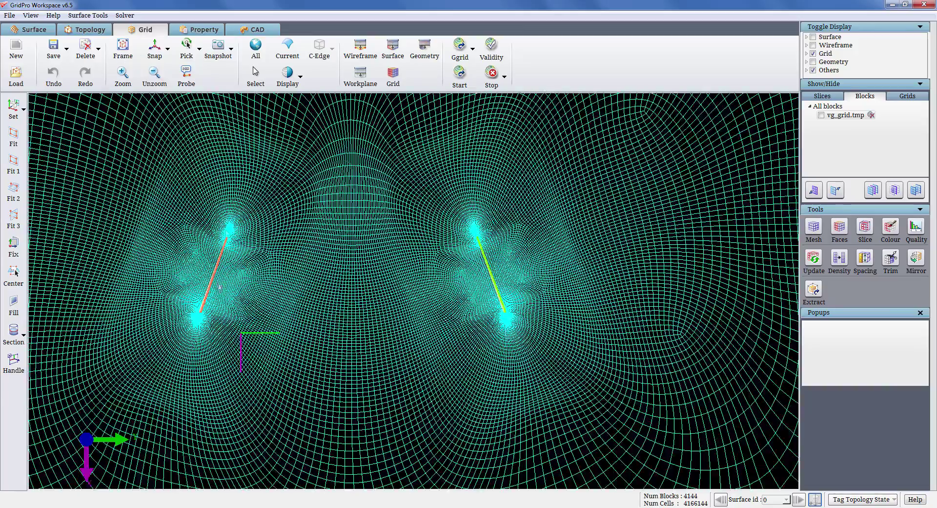
mouse_move(237, 360)
middle_down()
mouse_move(353, 374)
mouse_move(467, 347)
middle_up()
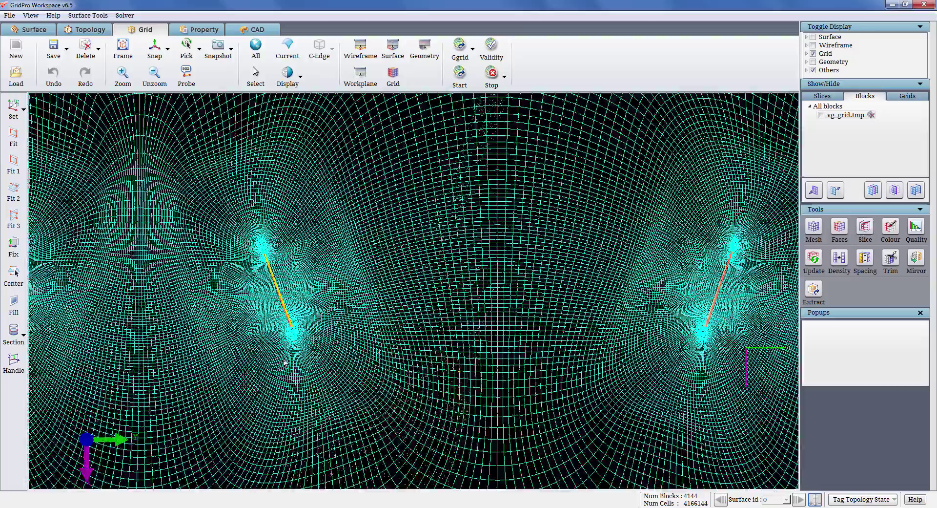
middle_drag(286, 362, 372, 370)
middle_drag(458, 378, 302, 256)
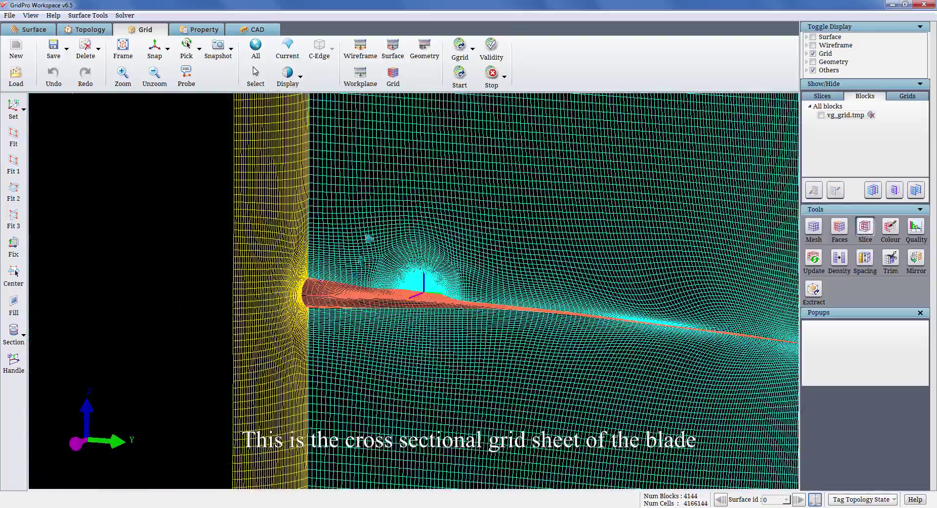
Step: Examine the cross-sectional grid sheet of the blade, from the nested refinement around the vortex generators out to the farfield
drag(370, 239, 505, 313)
drag(144, 268, 457, 450)
drag(300, 280, 373, 336)
right_click(371, 335)
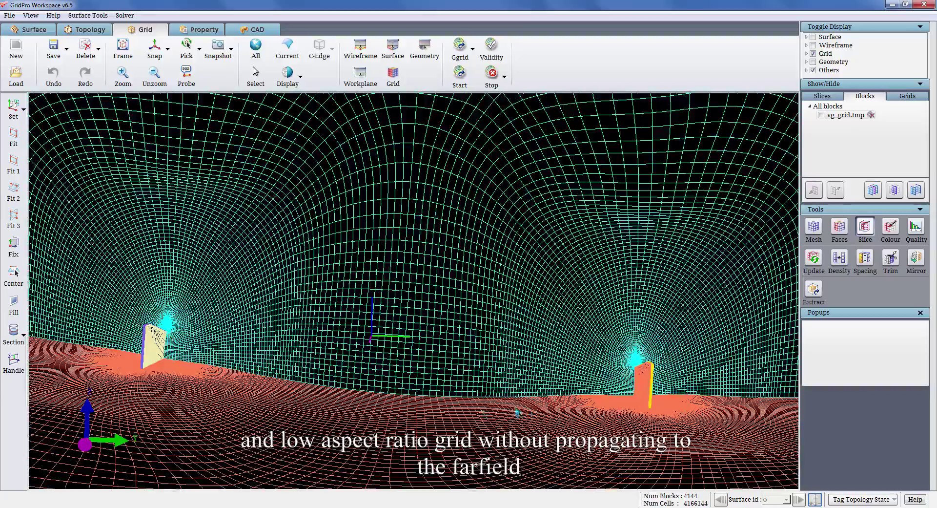
drag(517, 411, 498, 310)
scroll(498, 310, down, 5)
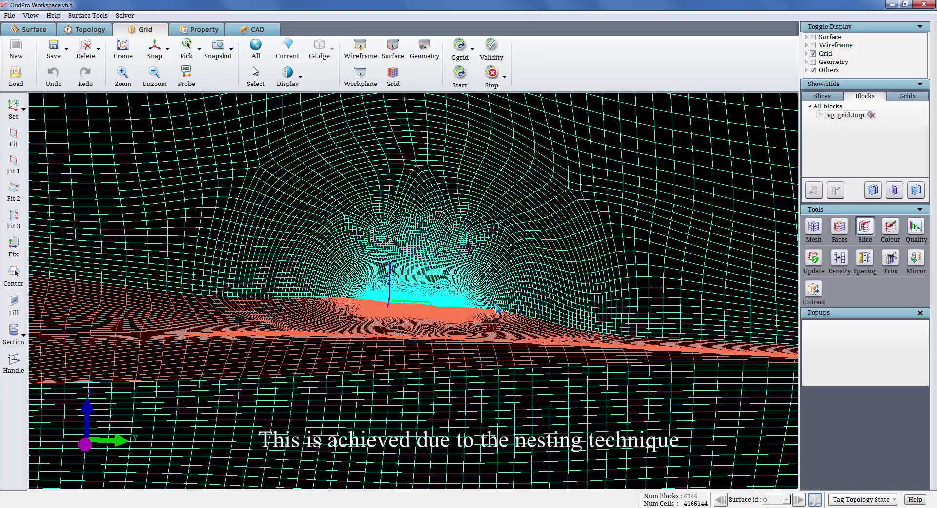
drag(547, 291, 345, 398)
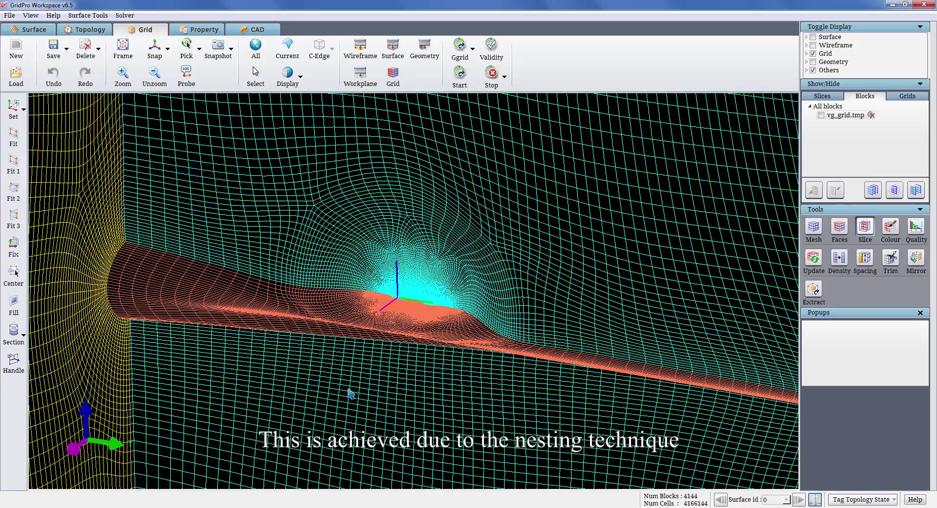
scroll(348, 387, down, 6)
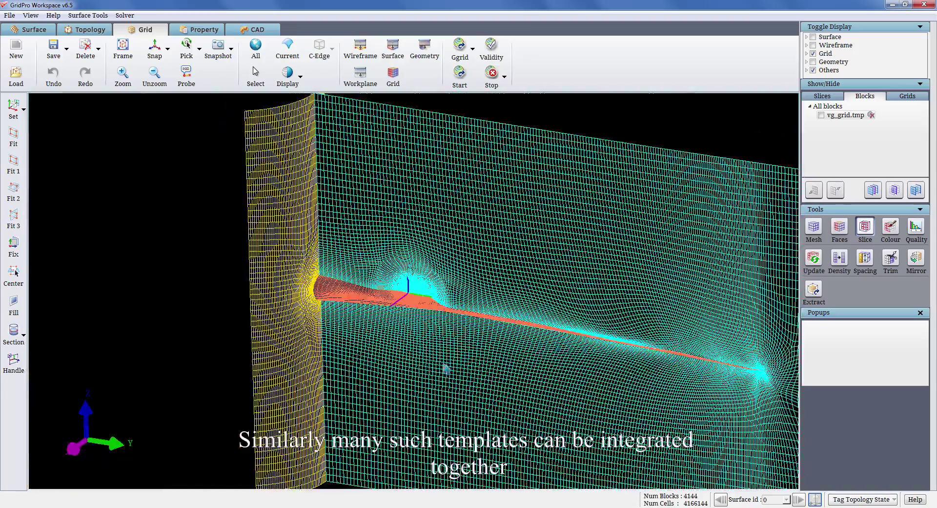
drag(445, 370, 417, 407)
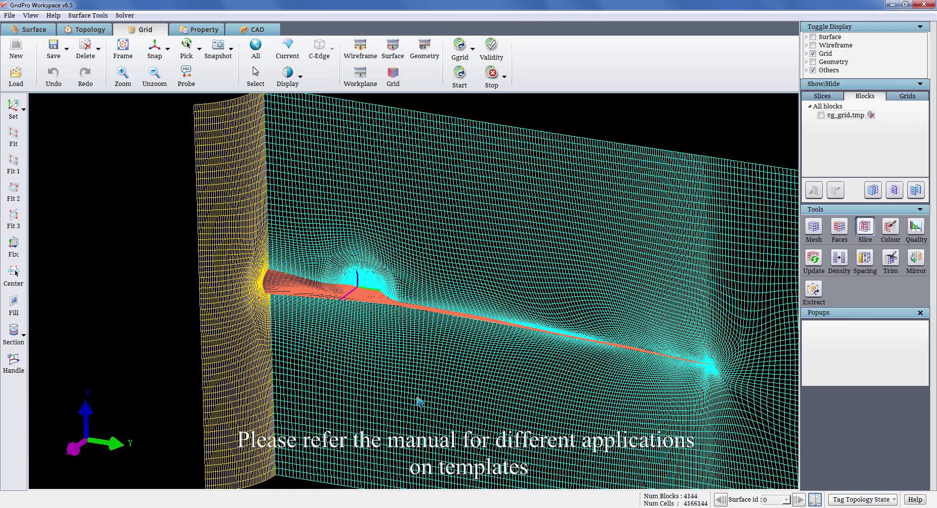